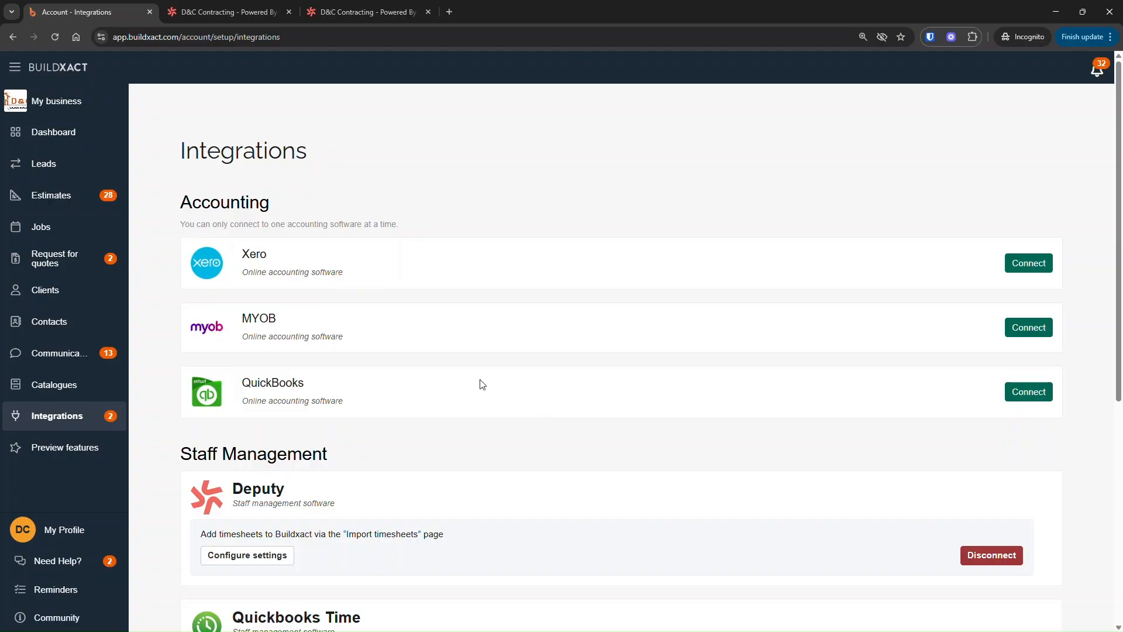
Step: Switch the Deputy integration from Advanced sync to Basic sync and save the settings
{"action": "left_click", "coordinate": [258, 557]}
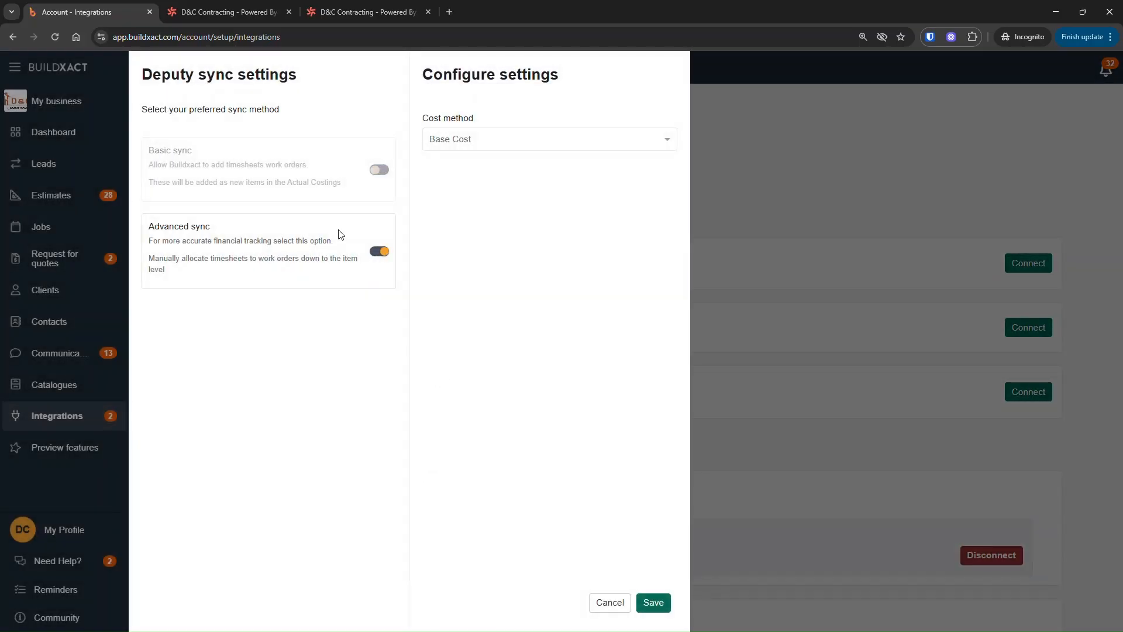
{"action": "left_click", "coordinate": [379, 250]}
{"action": "left_click", "coordinate": [380, 171]}
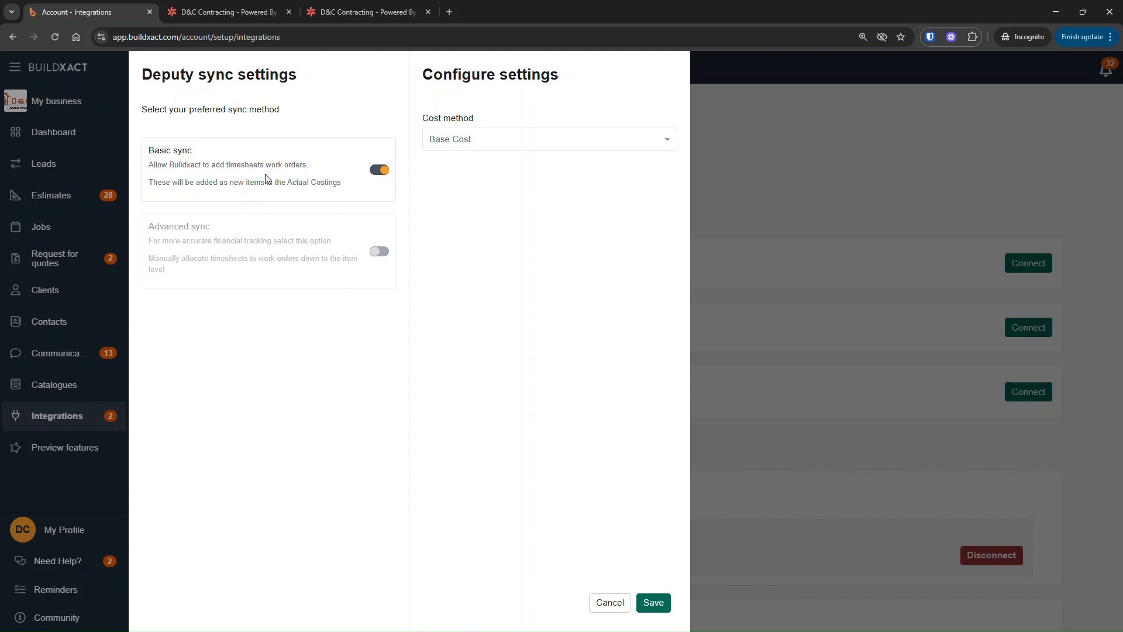
{"action": "left_click", "coordinate": [653, 603]}
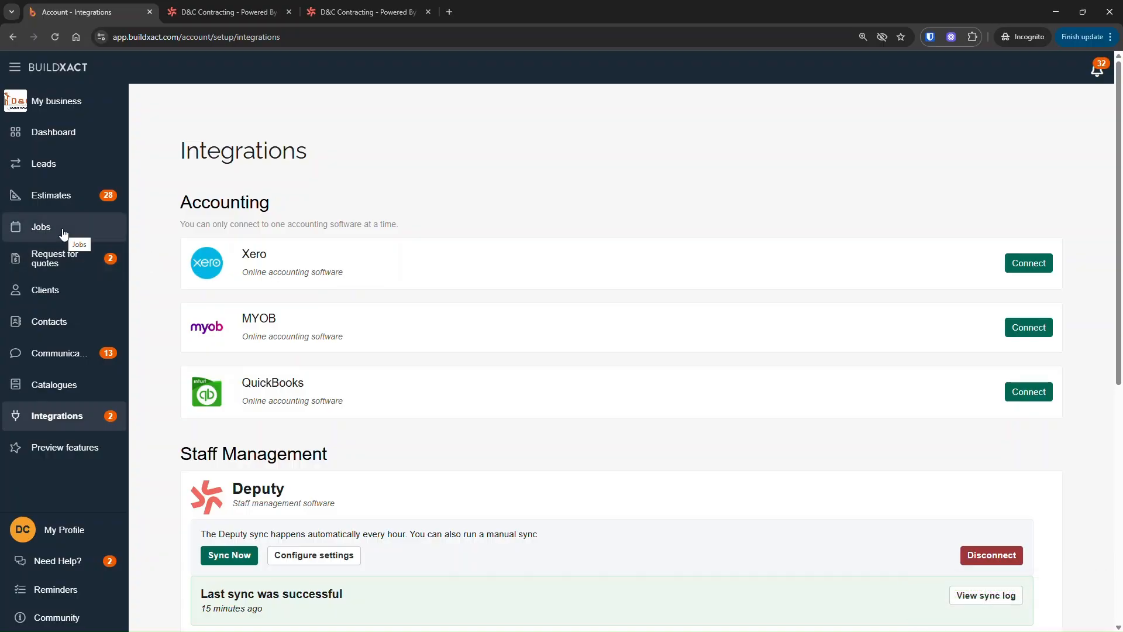
Step: Unlink the Deputy location from job J1123 and confirm the removal
{"action": "left_click", "coordinate": [64, 230]}
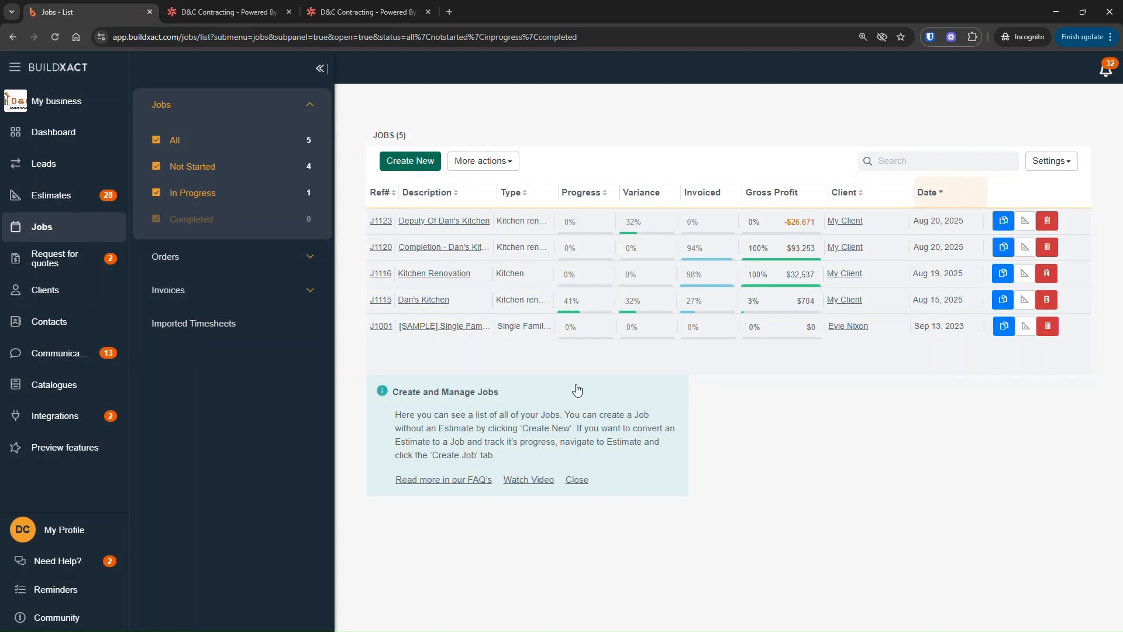
{"action": "left_click", "coordinate": [436, 222]}
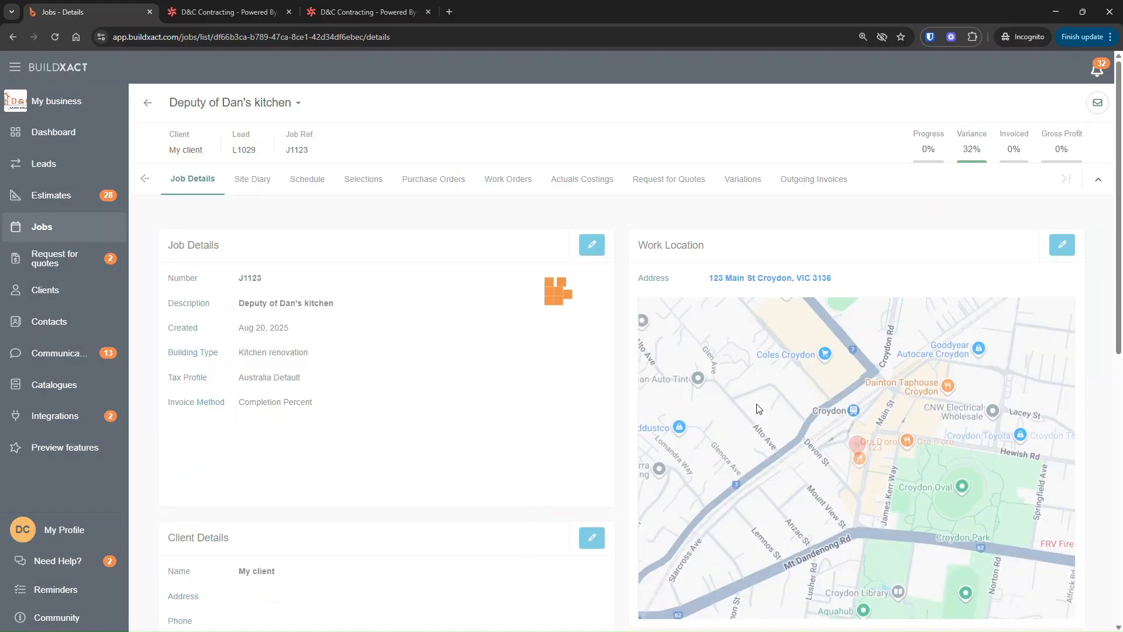
{"action": "scroll", "coordinate": [804, 387], "scroll_direction": "down", "scroll_amount": 3}
{"action": "scroll", "coordinate": [803, 387], "scroll_direction": "down", "scroll_amount": 2}
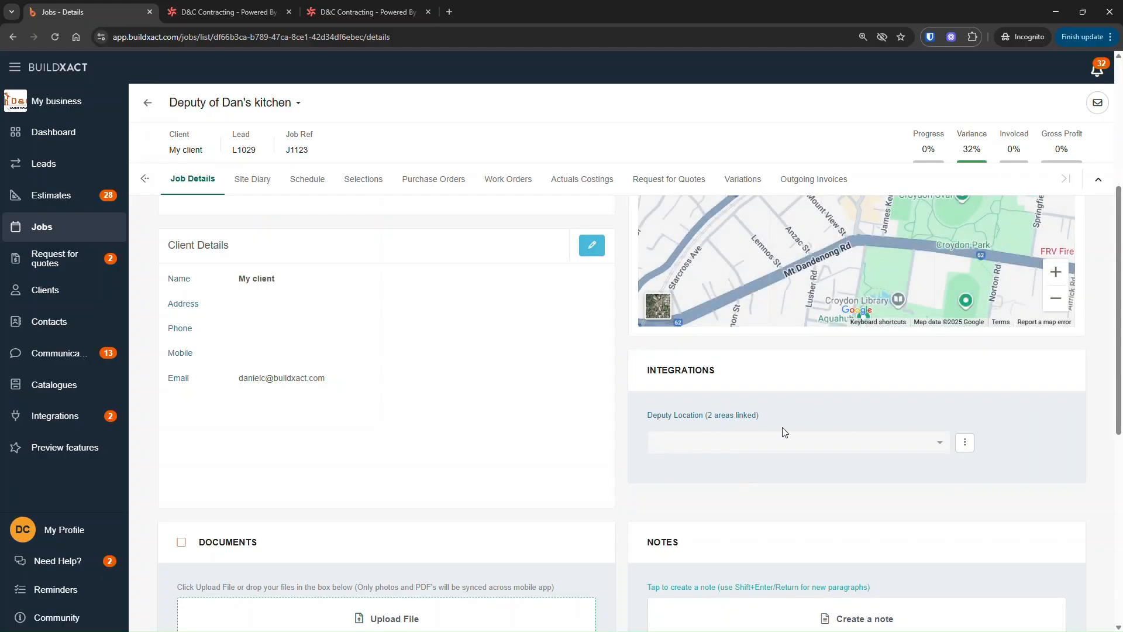
{"action": "left_click", "coordinate": [966, 443]}
{"action": "left_click", "coordinate": [993, 462]}
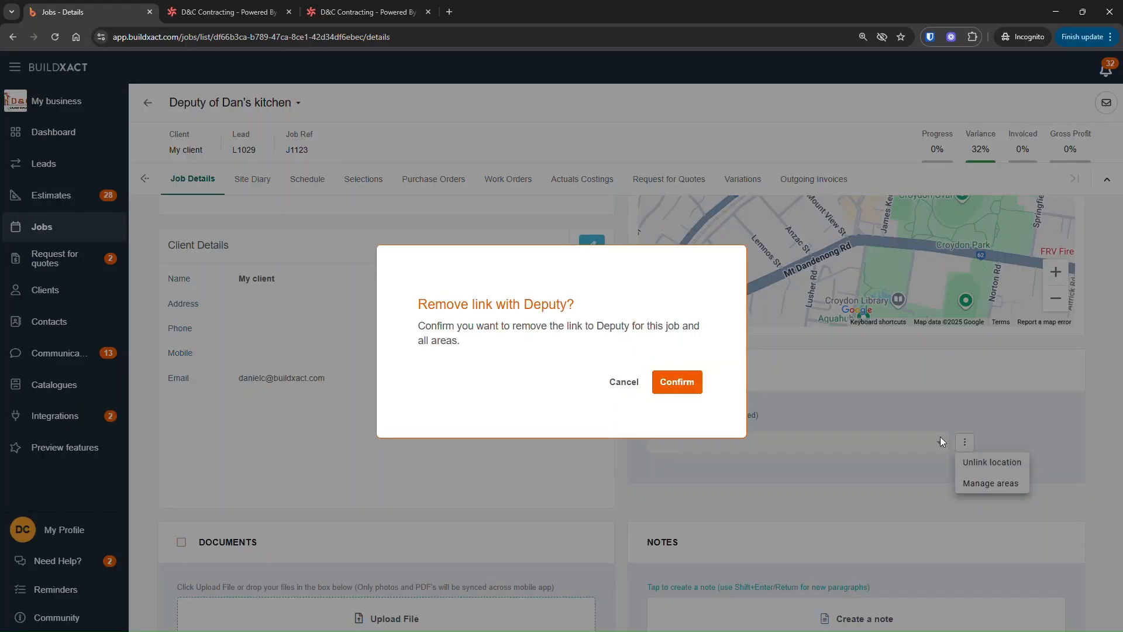
{"action": "left_click", "coordinate": [679, 382]}
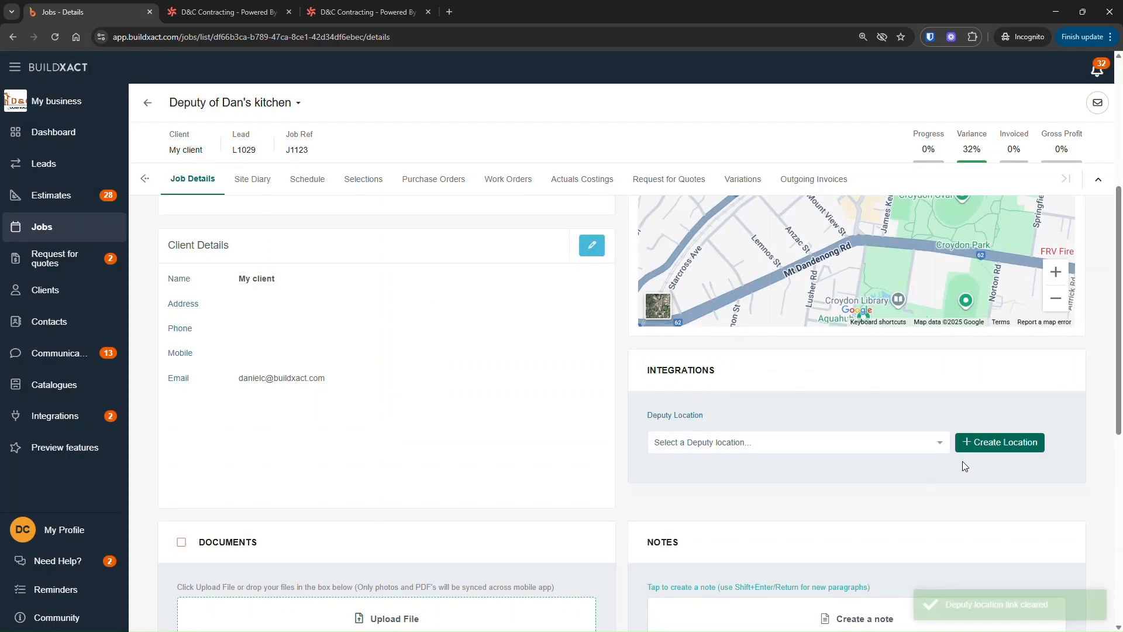
Step: Create a new Deputy location linked to the job, and check the Locations list in Deputy
{"action": "left_click", "coordinate": [1010, 445]}
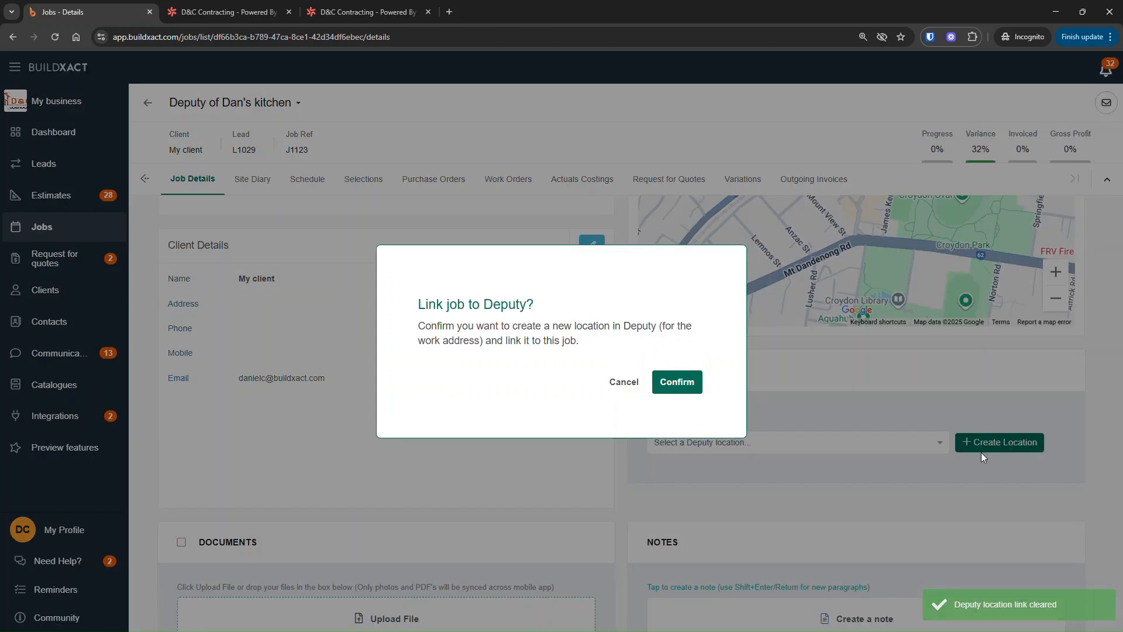
{"action": "left_click", "coordinate": [678, 381]}
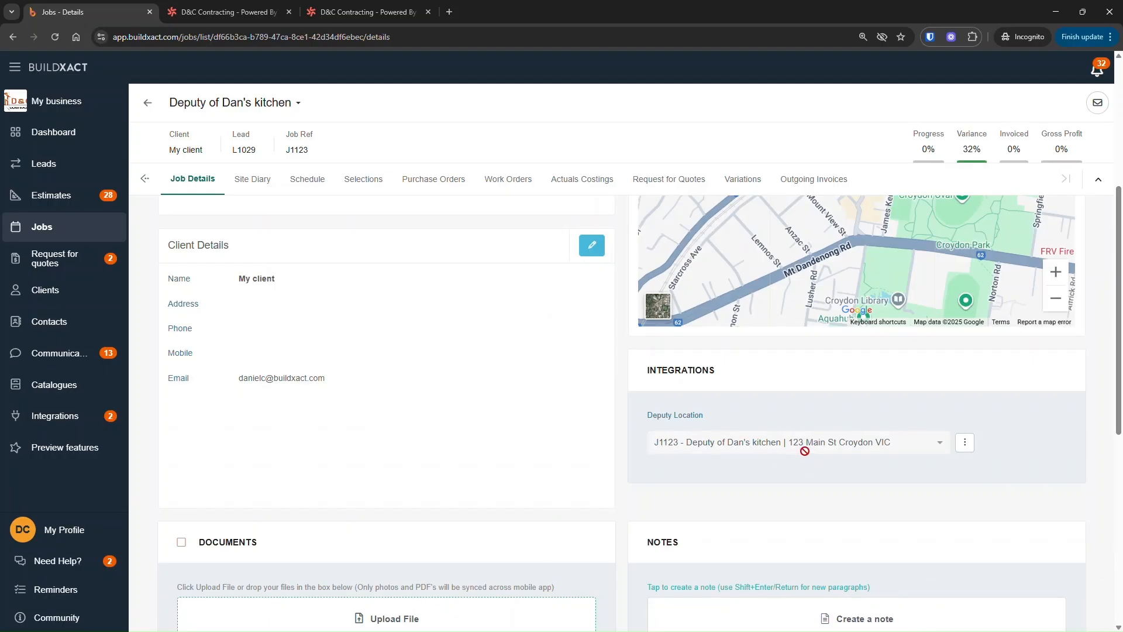
{"action": "left_click", "coordinate": [217, 12]}
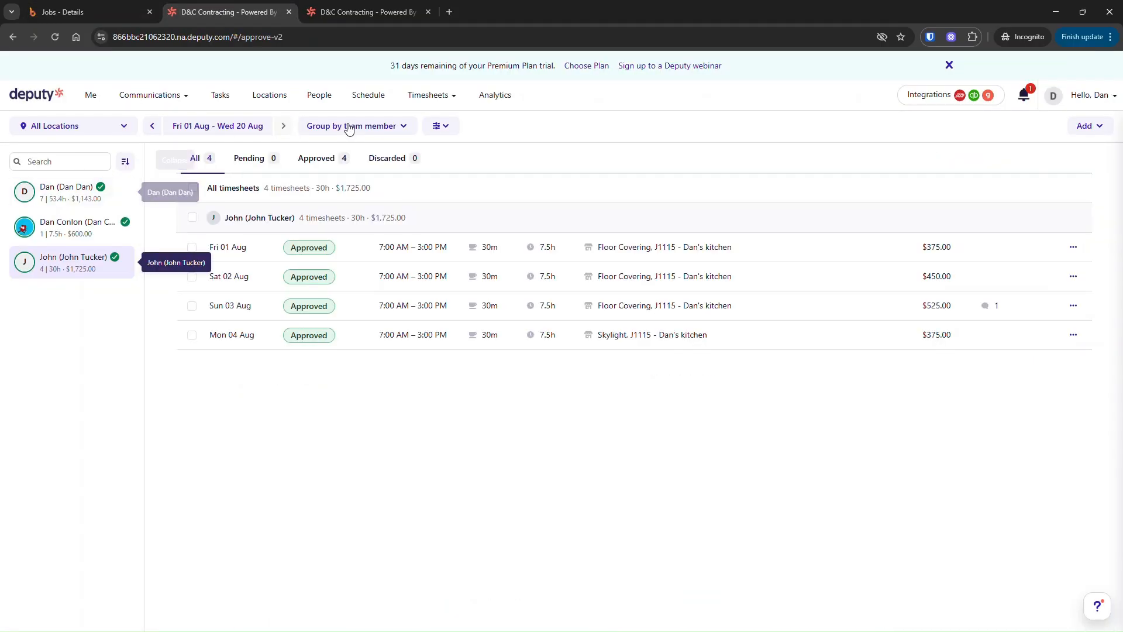
{"action": "left_click", "coordinate": [273, 96]}
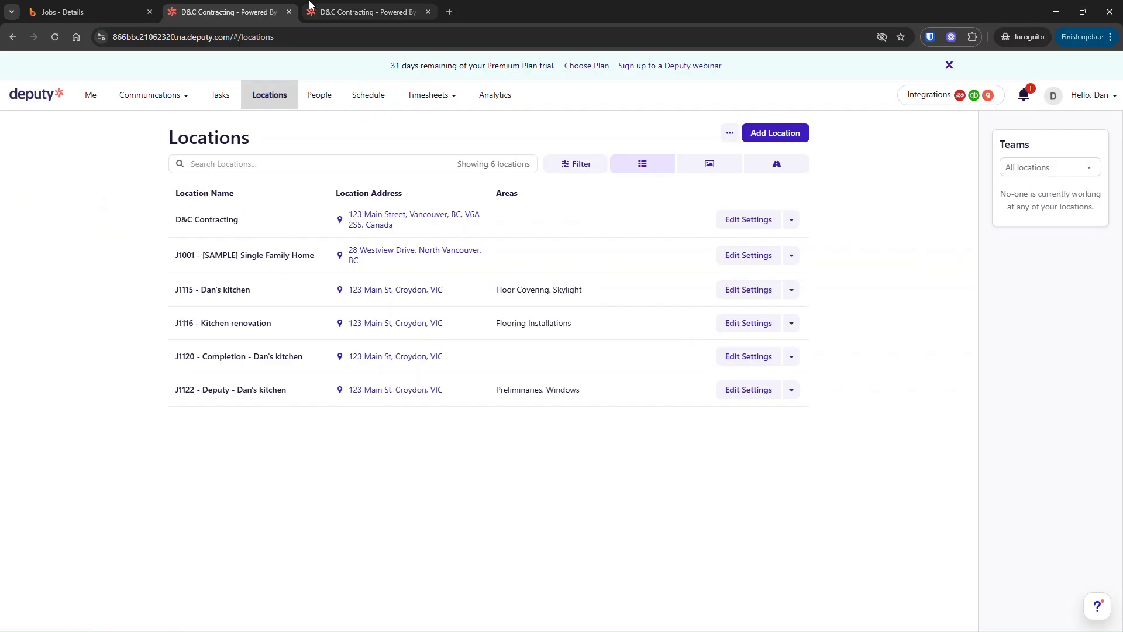
Step: Back in Buildxact, create a linked Deputy area for the job's Floor Covering category and close the area mapping
{"action": "left_click", "coordinate": [86, 10]}
{"action": "left_click", "coordinate": [965, 443]}
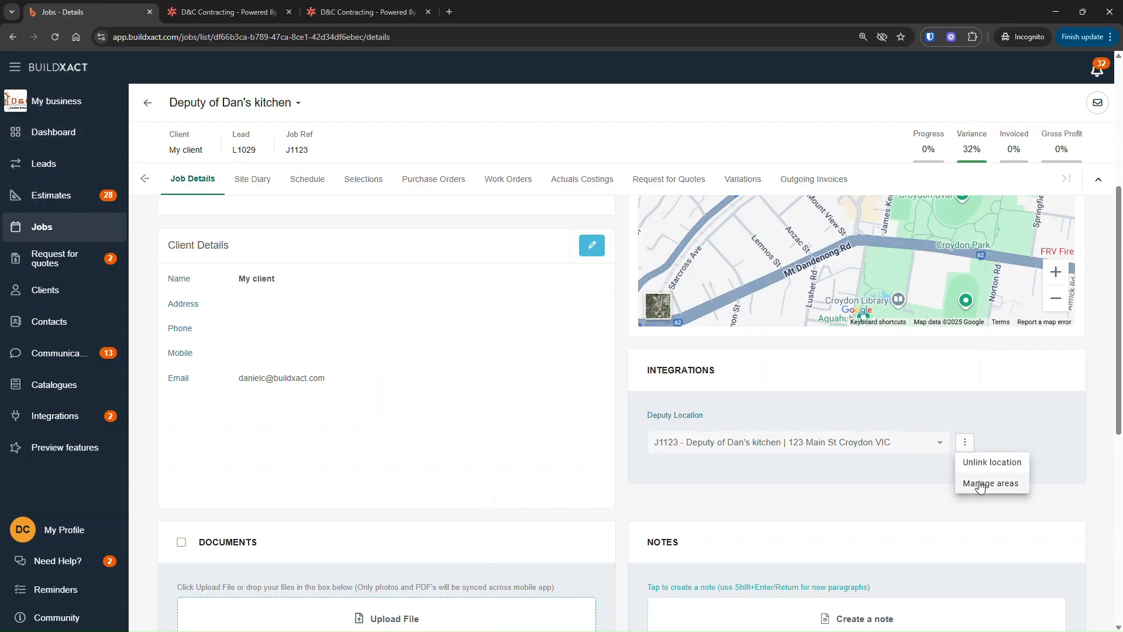
{"action": "left_click", "coordinate": [982, 485]}
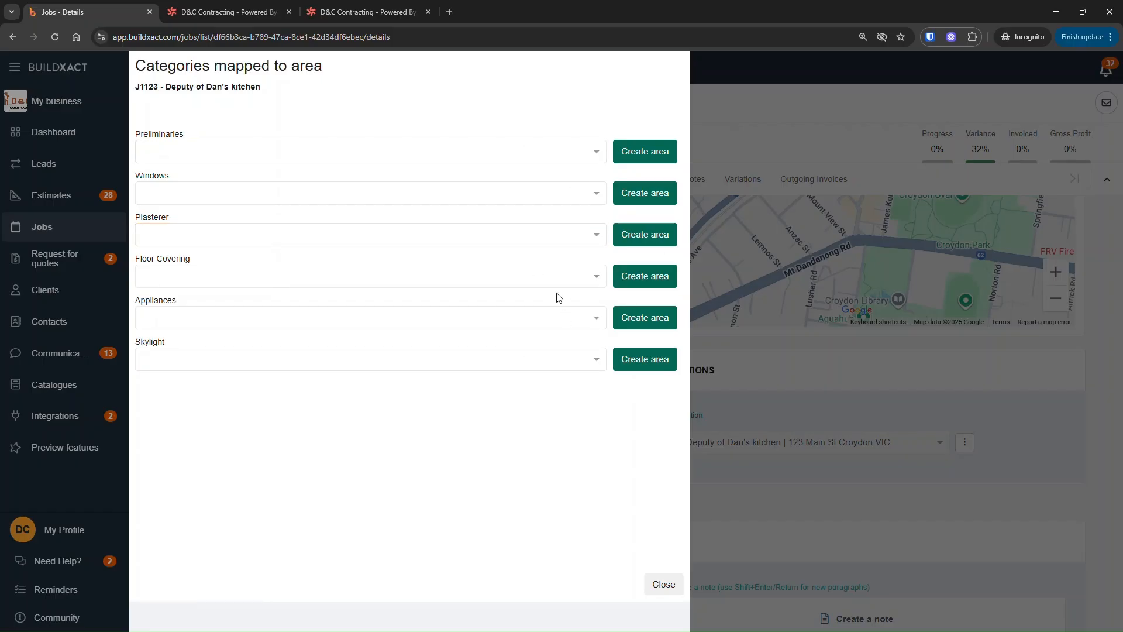
{"action": "left_click", "coordinate": [647, 282]}
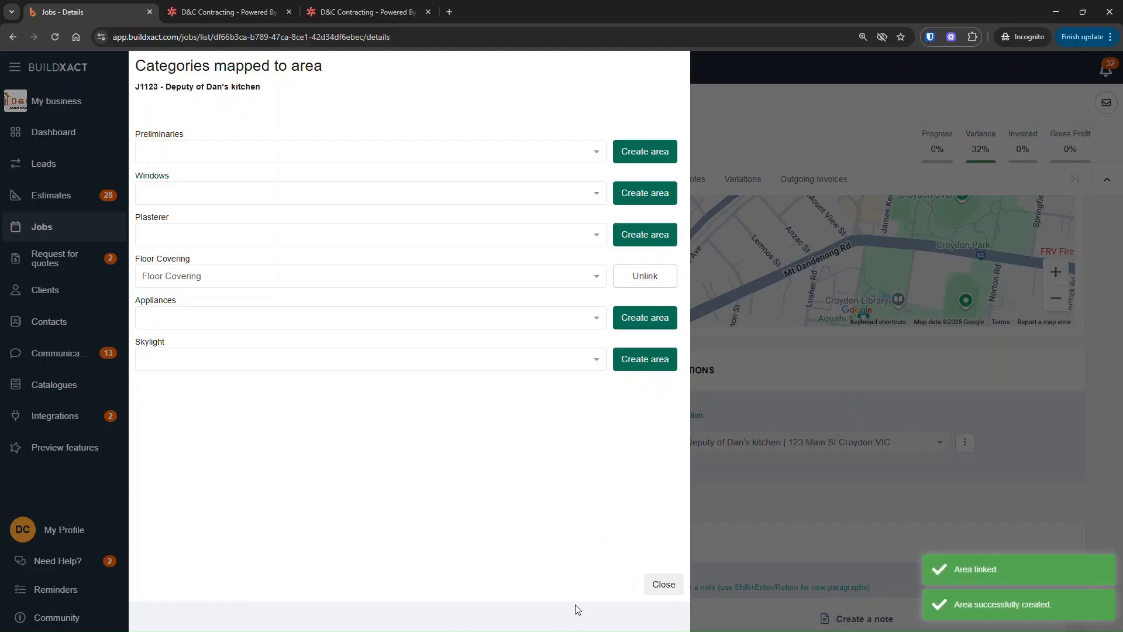
{"action": "left_click", "coordinate": [673, 584]}
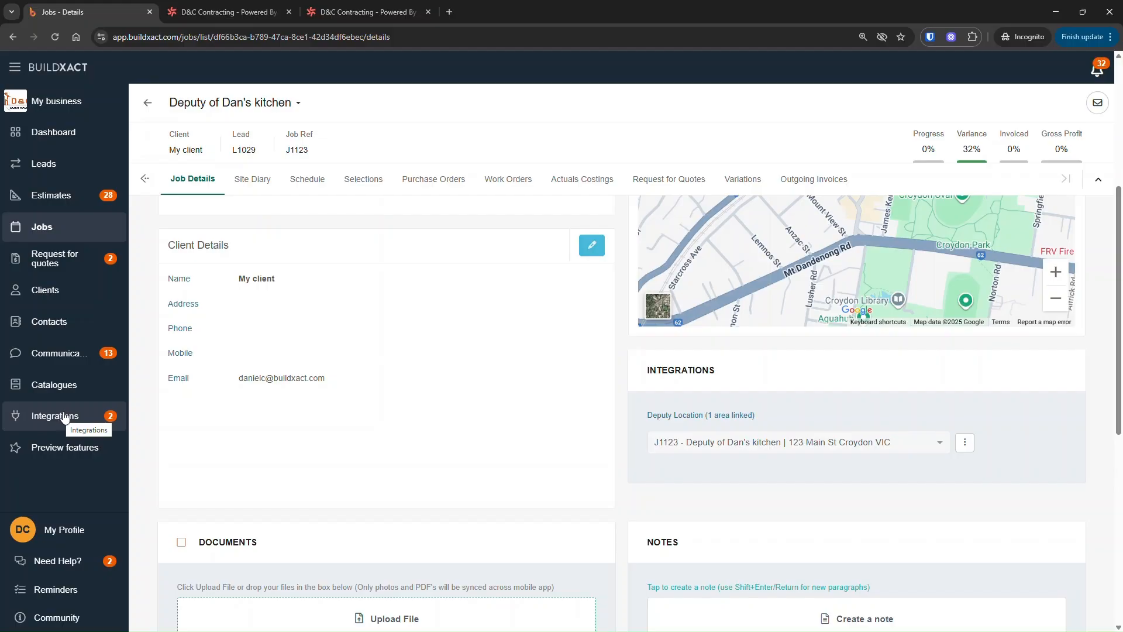
Step: Switch to Deputy and examine the hourly pay rates in the employee's employment details
{"action": "left_click", "coordinate": [243, 12]}
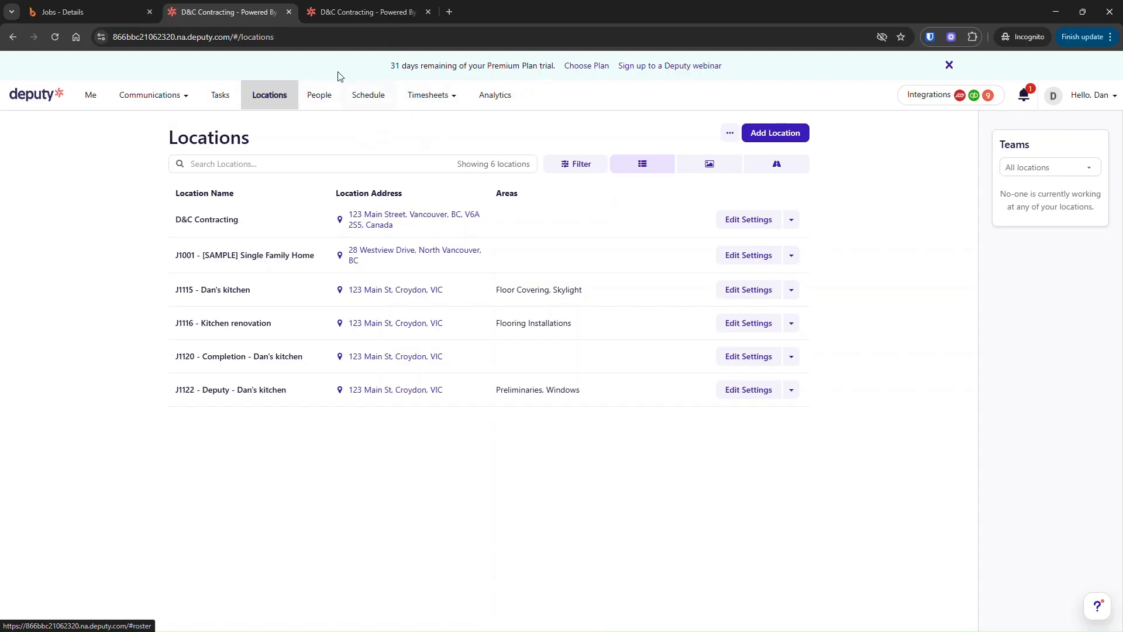
{"action": "left_click", "coordinate": [346, 15]}
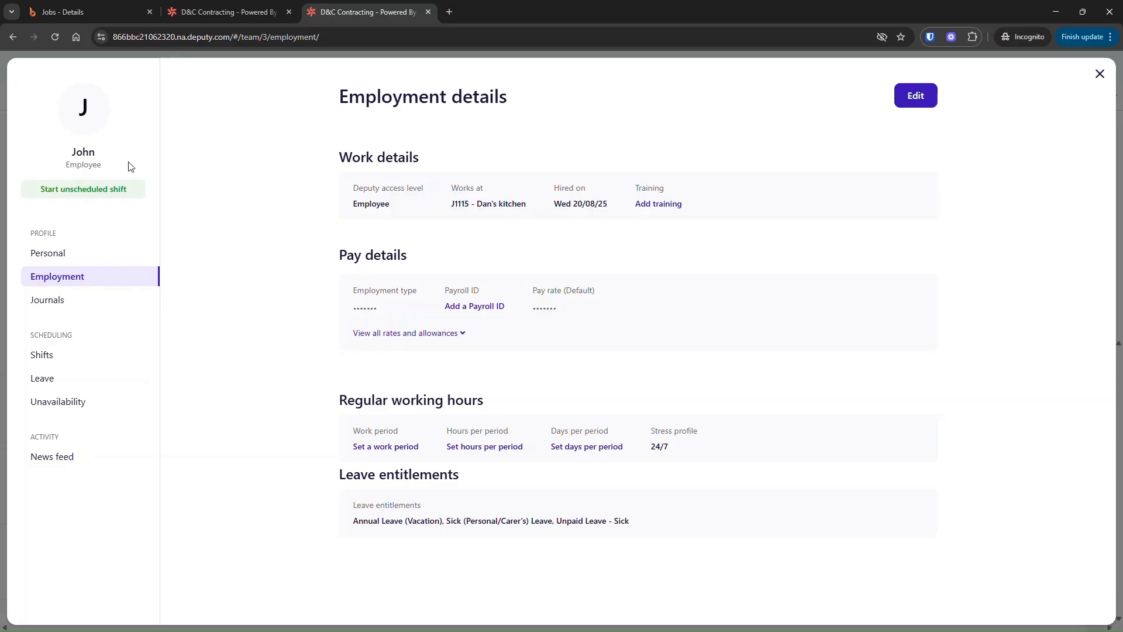
{"action": "left_click", "coordinate": [916, 110]}
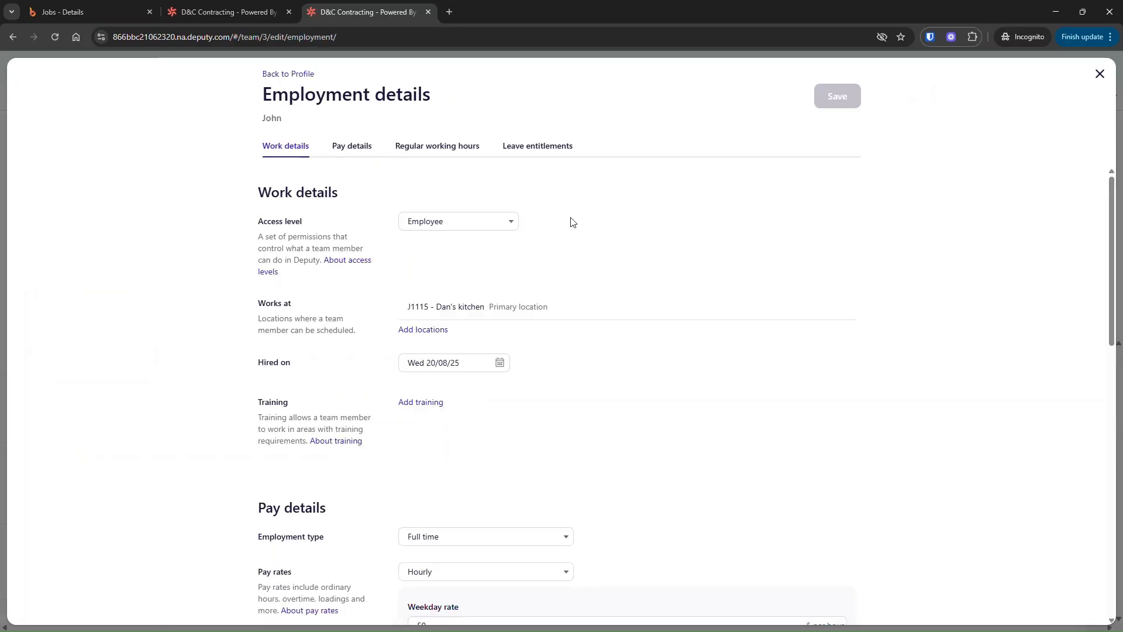
{"action": "left_click", "coordinate": [339, 156]}
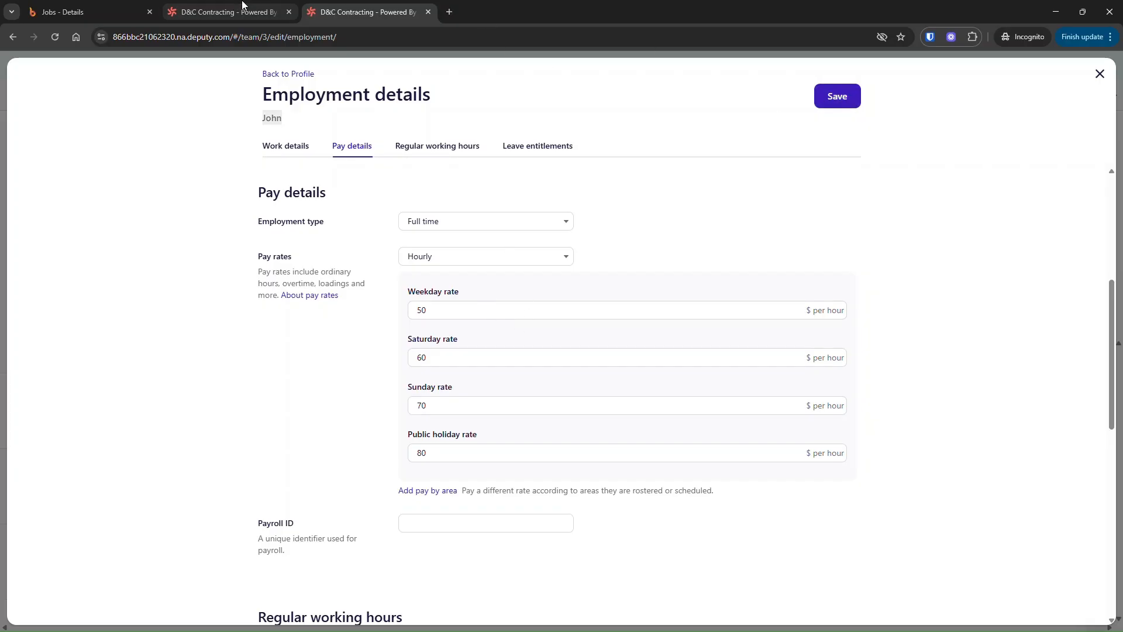
Step: View the timesheets for approval in Deputy and show the options for adding a timesheet
{"action": "left_click", "coordinate": [229, 12]}
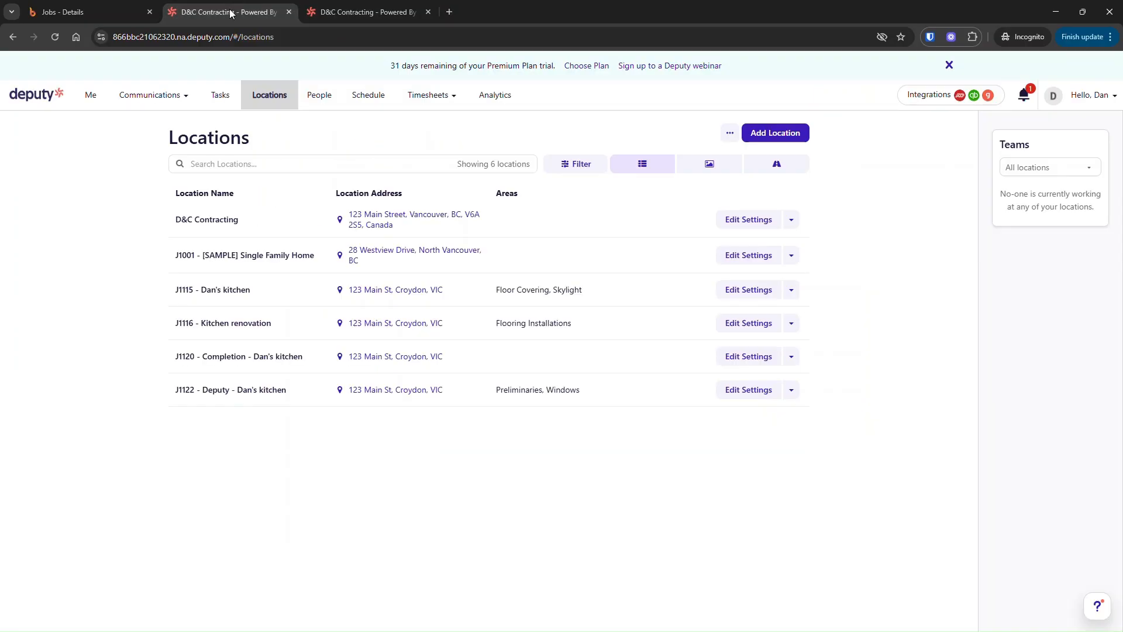
{"action": "left_click", "coordinate": [440, 101]}
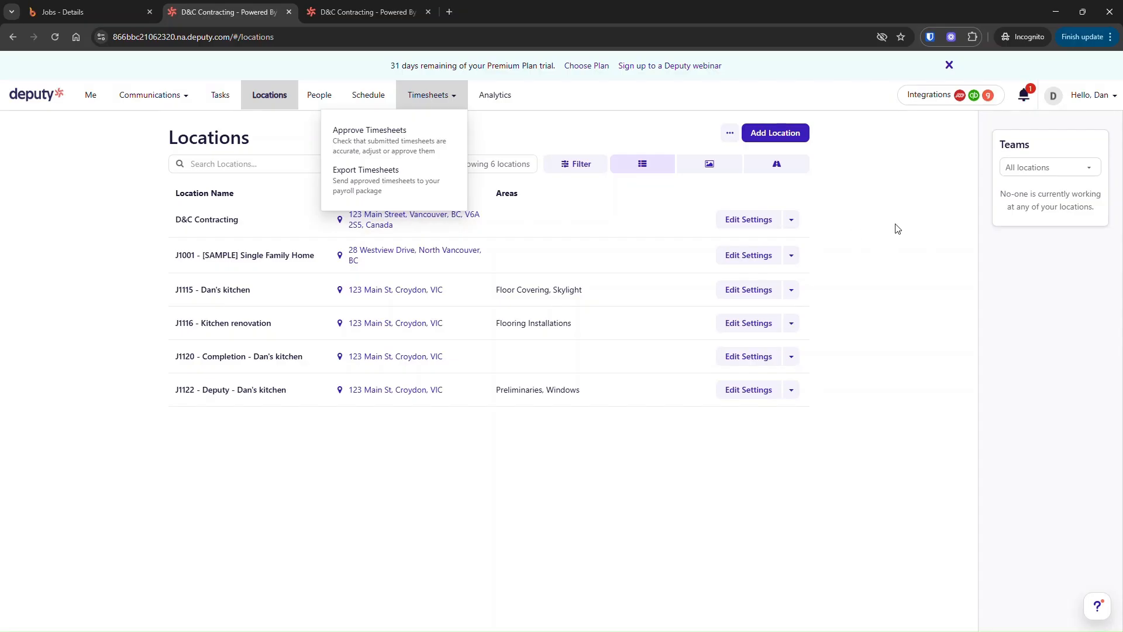
{"action": "left_click", "coordinate": [910, 202]}
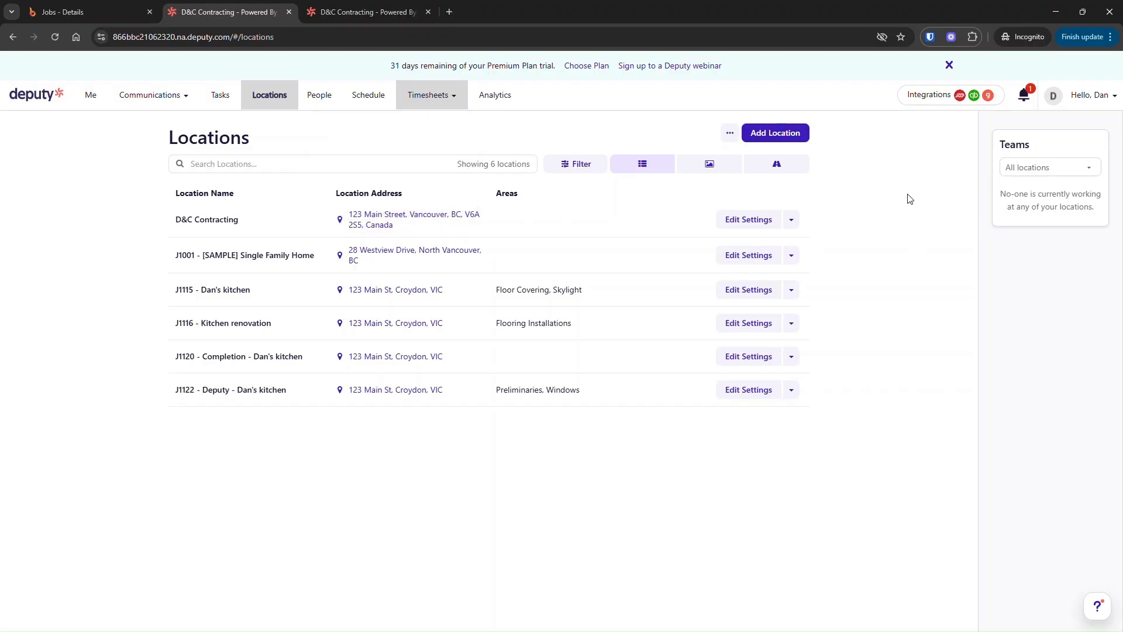
{"action": "left_click", "coordinate": [445, 95]}
{"action": "left_click", "coordinate": [428, 132]}
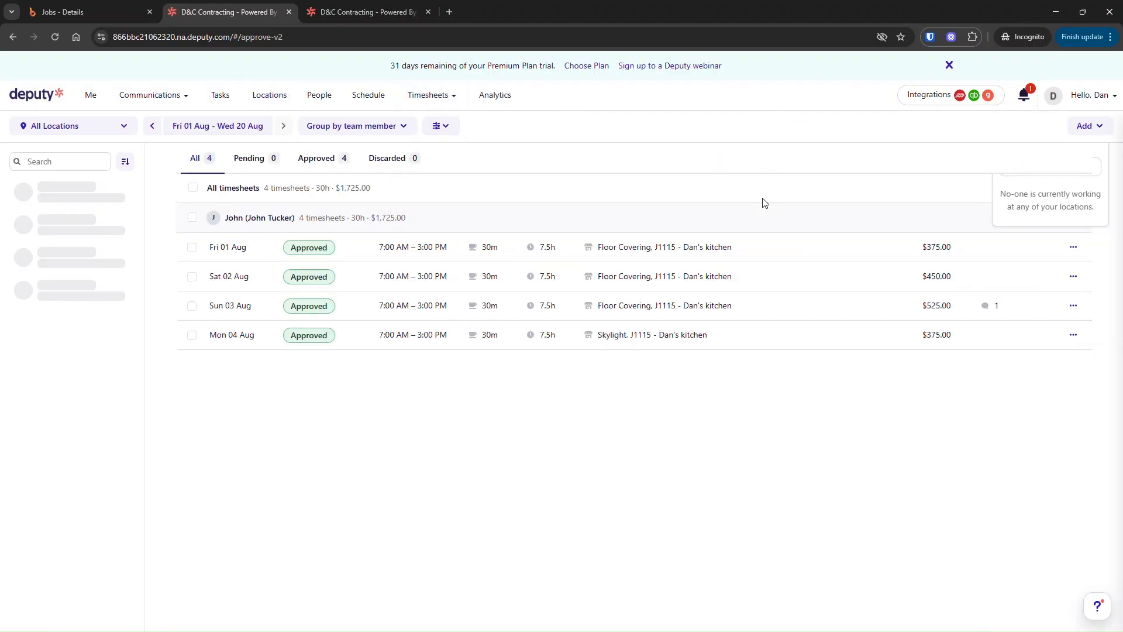
{"action": "left_click", "coordinate": [1085, 125]}
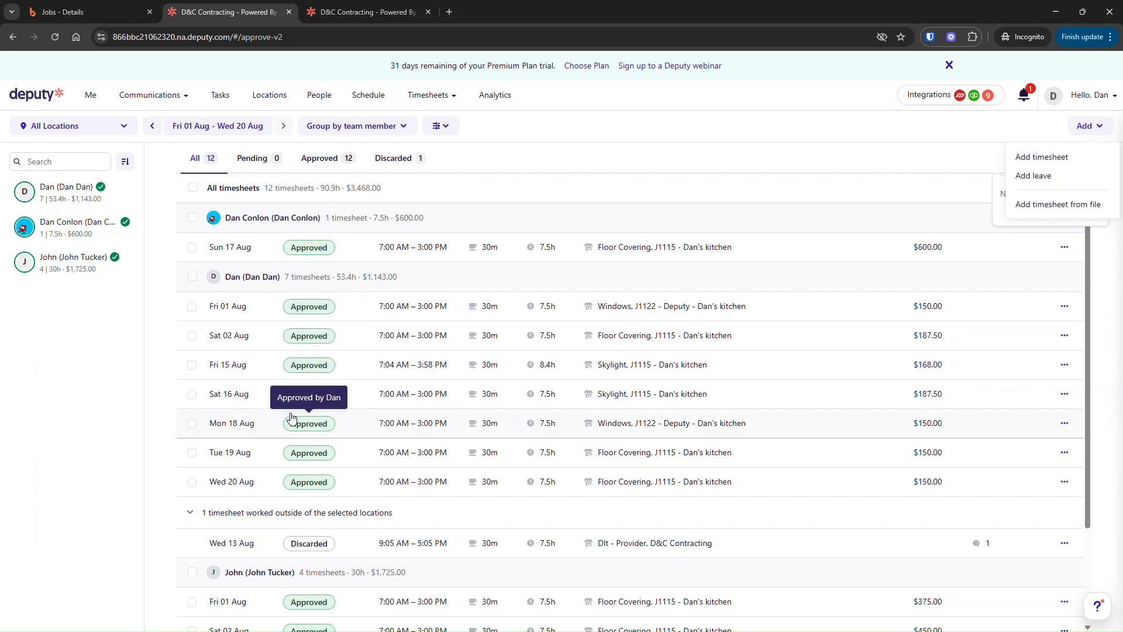
Step: Return to Buildxact and review the Deputy sync information among the staff management integrations
{"action": "left_click", "coordinate": [91, 12]}
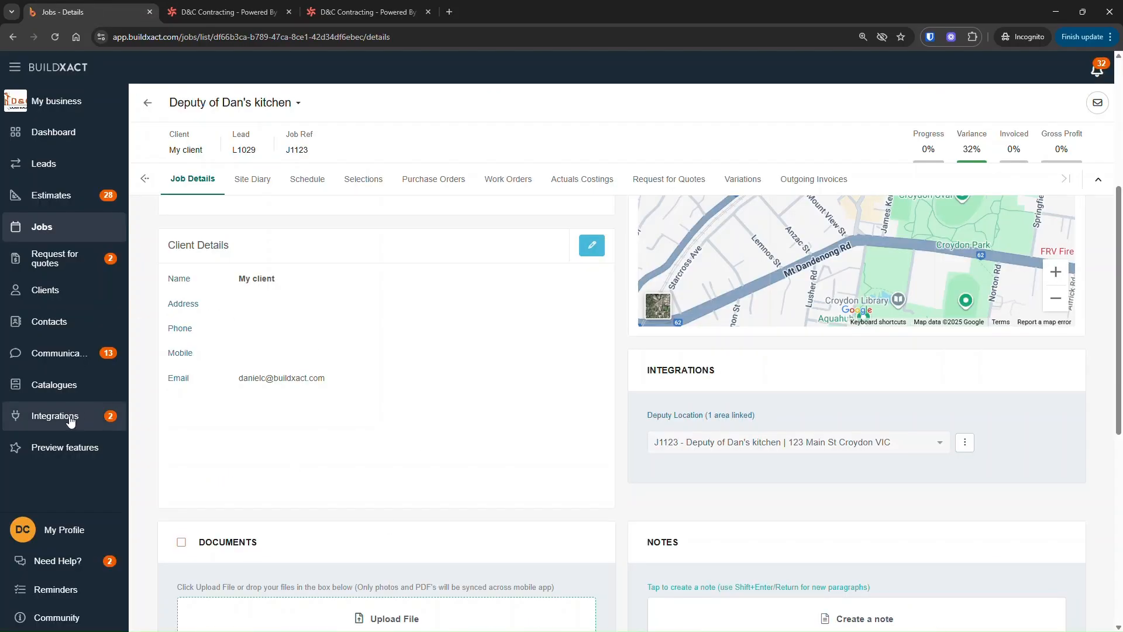
{"action": "left_click", "coordinate": [73, 419]}
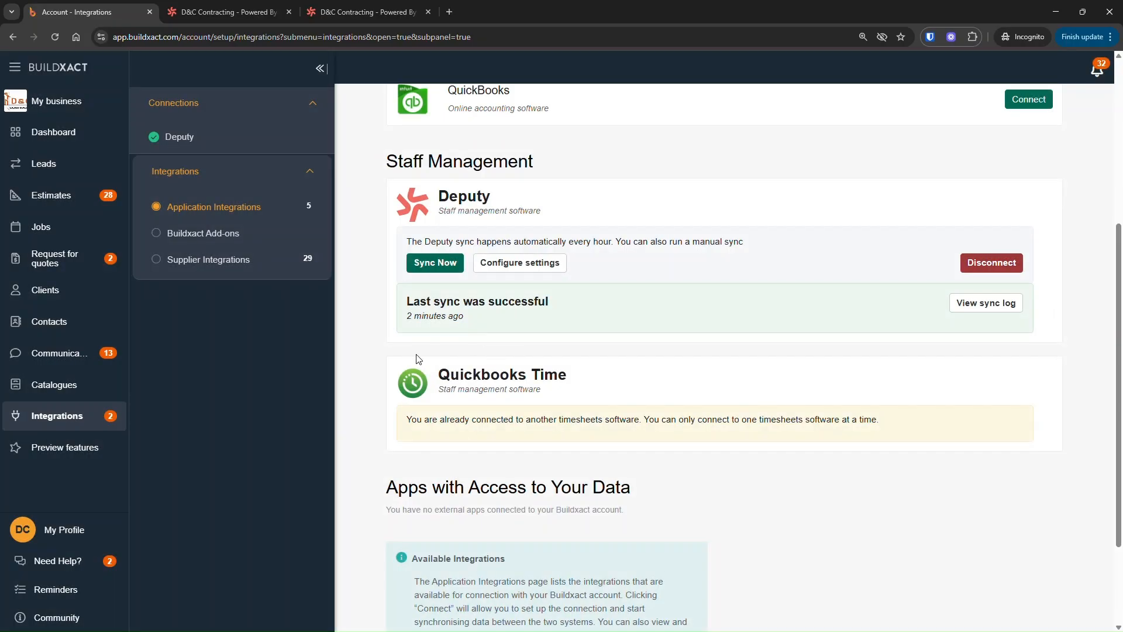
{"action": "left_click_drag", "start_coordinate": [477, 241], "coordinate": [568, 243]}
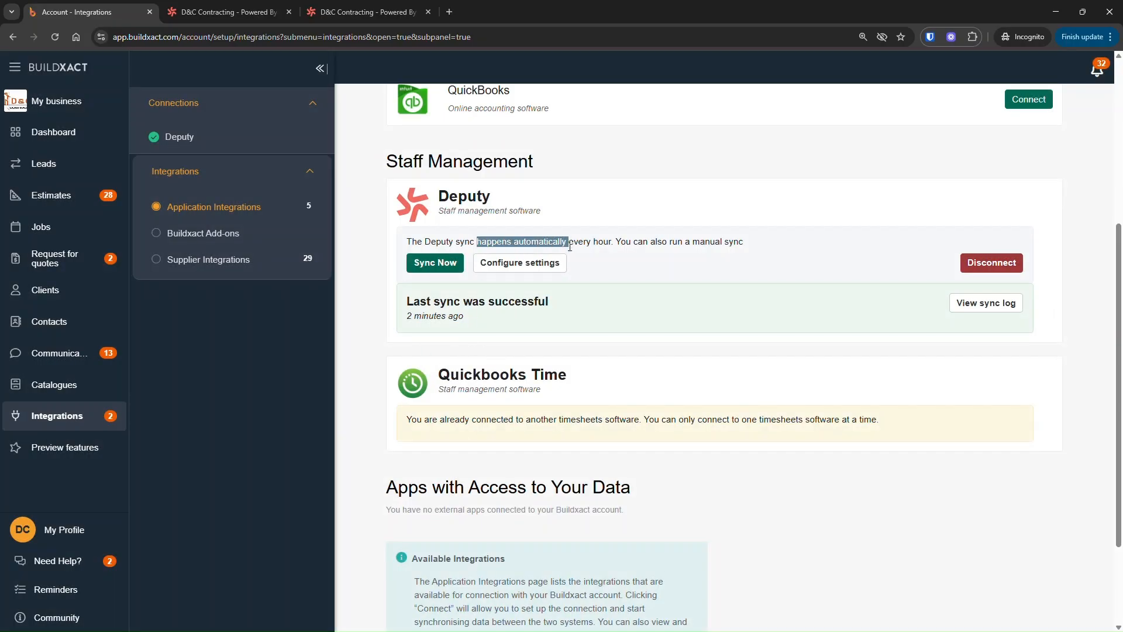
{"action": "left_click", "coordinate": [630, 275]}
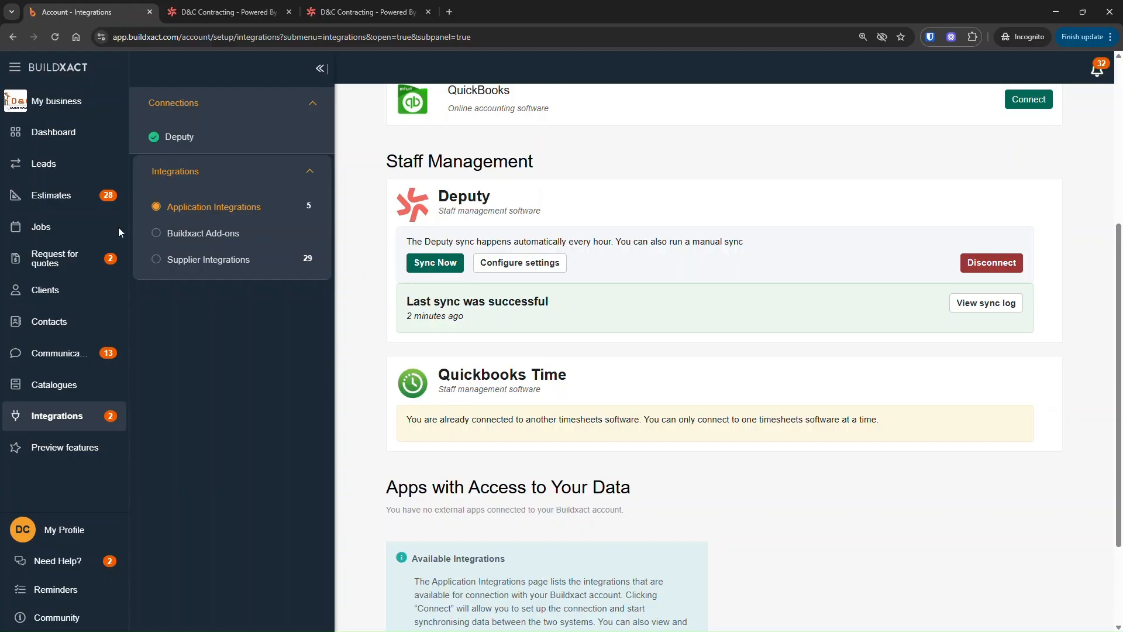
Step: Open the Deputy timesheet work order created Aug 20, 2025 in job J1115
{"action": "left_click", "coordinate": [77, 230]}
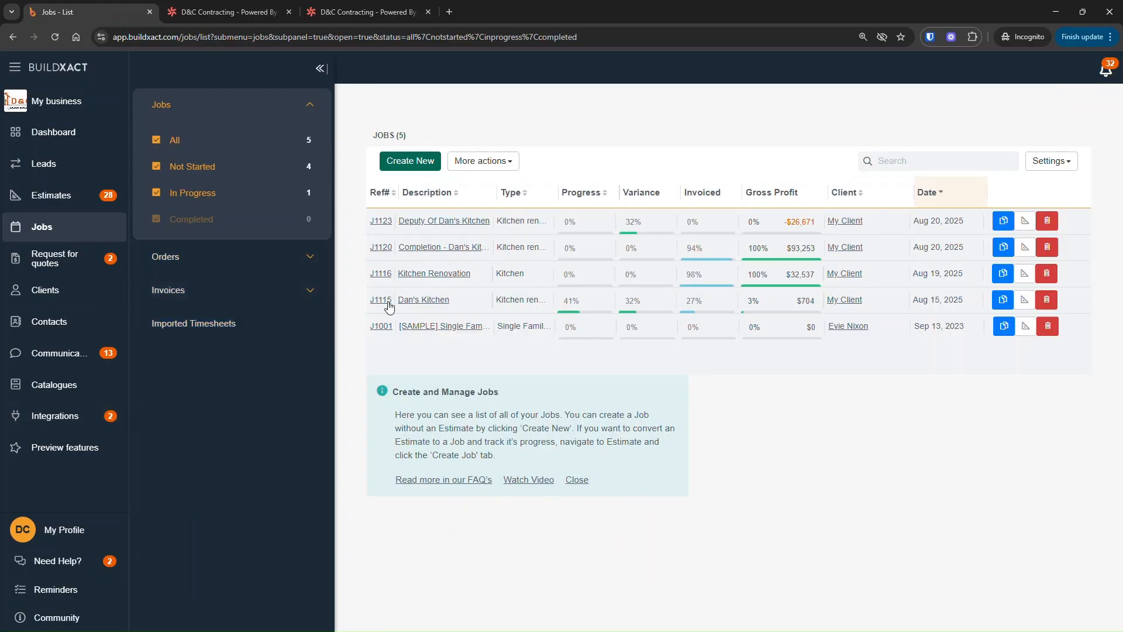
{"action": "left_click", "coordinate": [421, 302]}
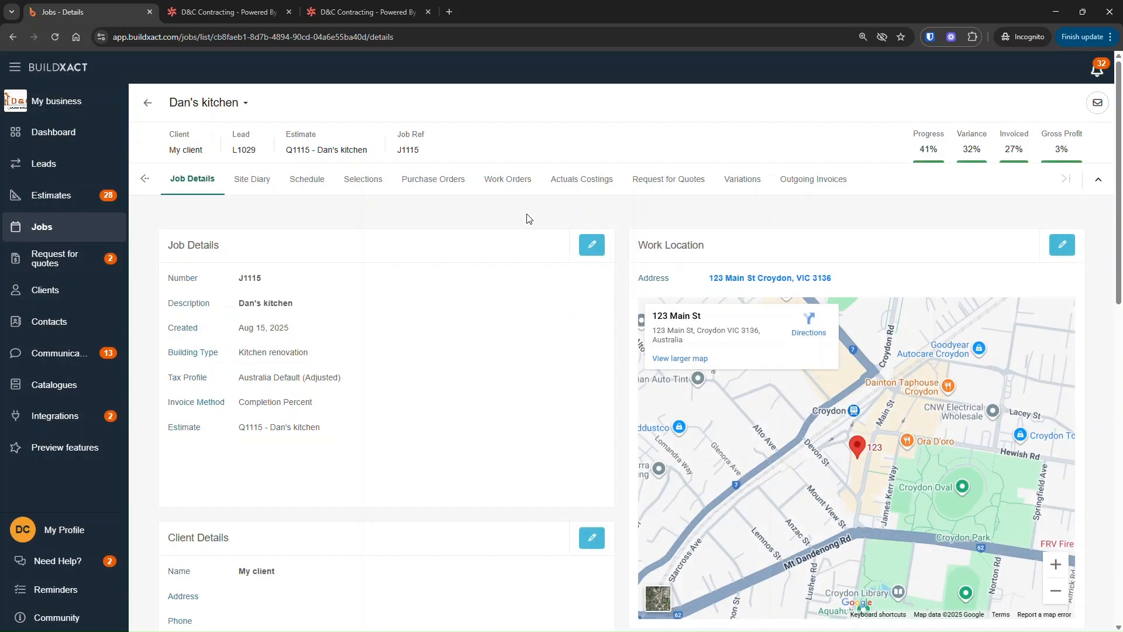
{"action": "left_click", "coordinate": [507, 186]}
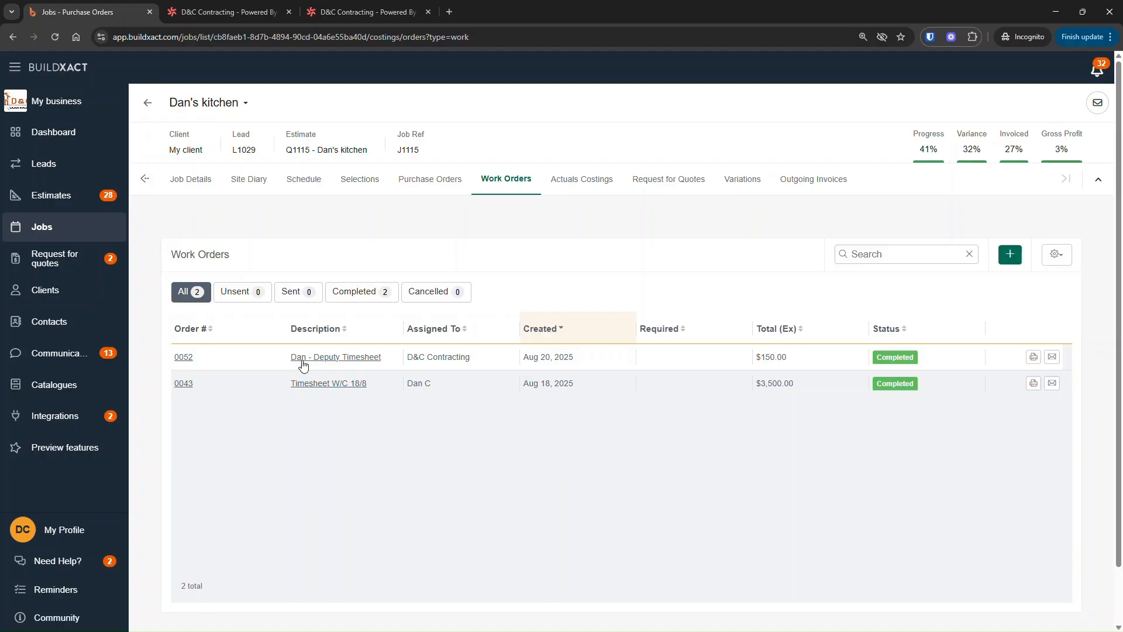
{"action": "left_click", "coordinate": [345, 358]}
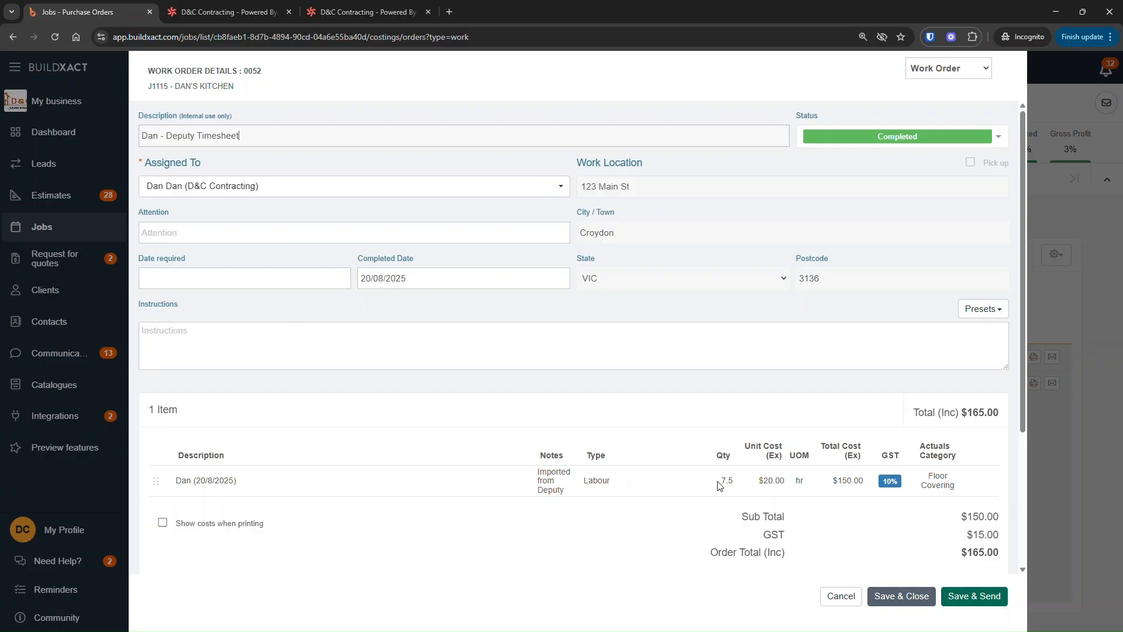
Step: Review the imported labour item in the work order, and save and close the order
{"action": "left_click_drag", "start_coordinate": [196, 481], "coordinate": [230, 483]}
{"action": "left_click", "coordinate": [262, 482]}
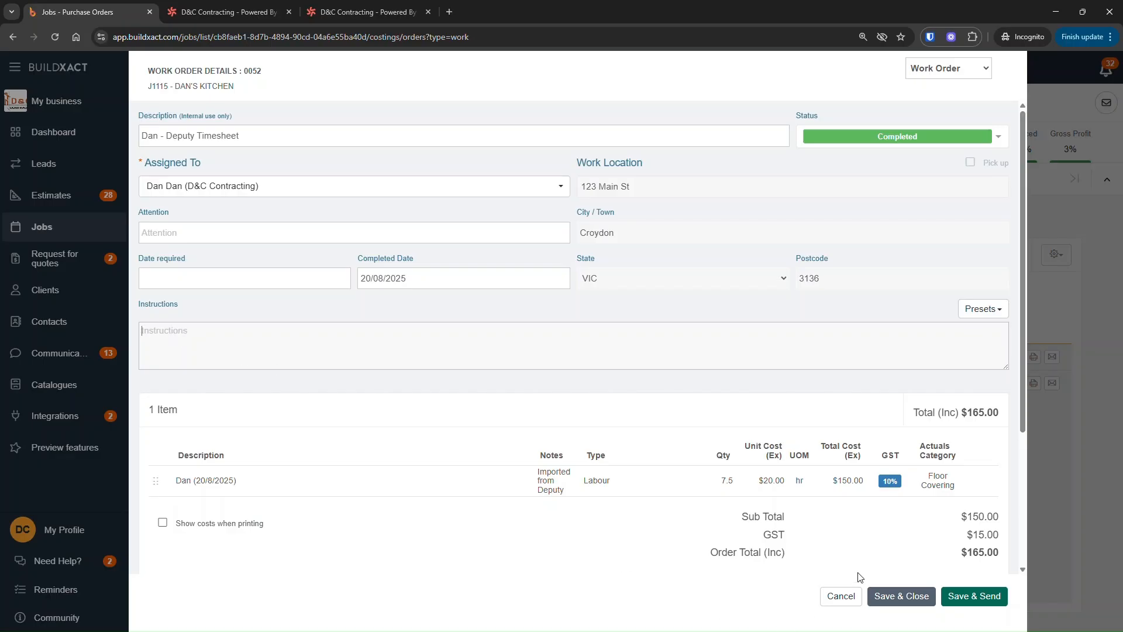
{"action": "left_click", "coordinate": [906, 601]}
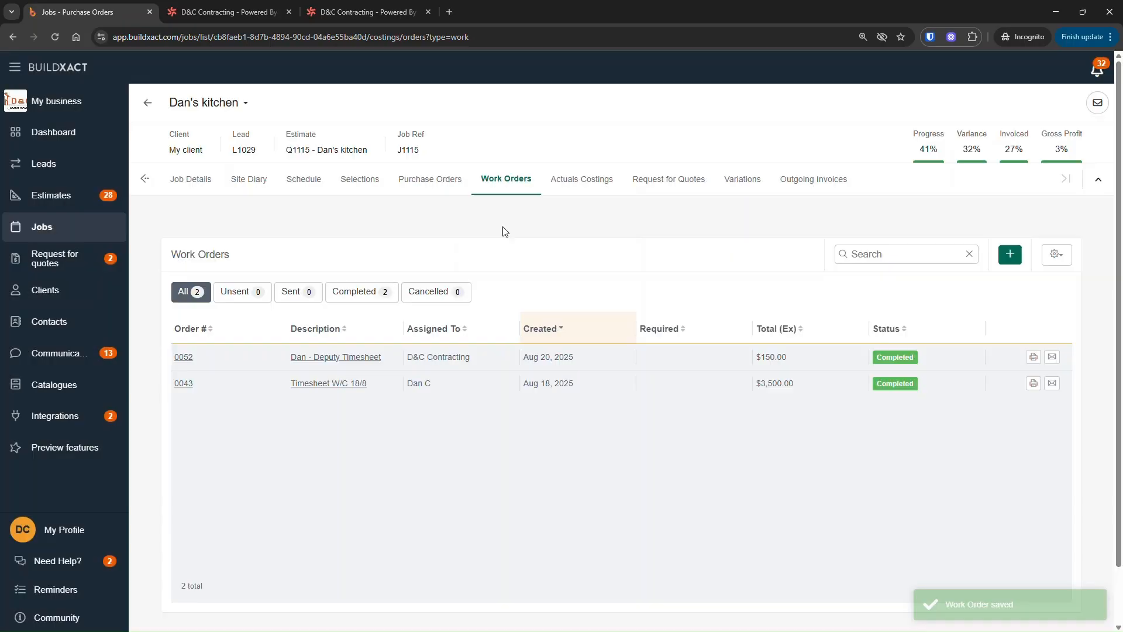
Step: Open the actual costings of Dan's kitchen and review the imported timesheet labour line under Floor Covering
{"action": "left_click", "coordinate": [584, 185]}
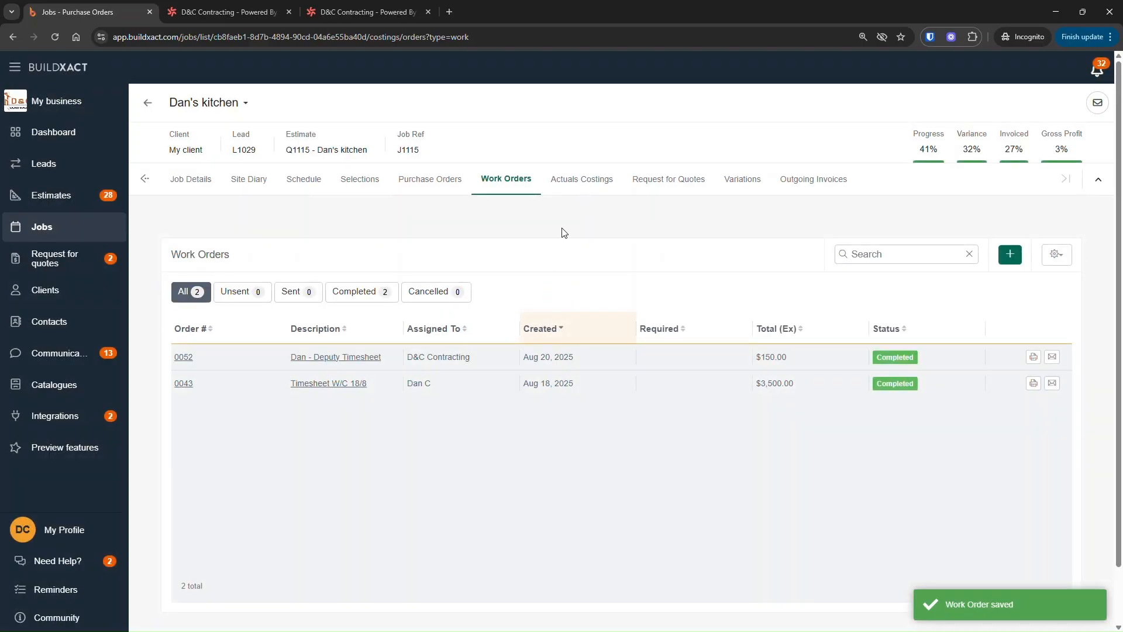
{"action": "scroll", "coordinate": [327, 432], "scroll_direction": "down", "scroll_amount": 4}
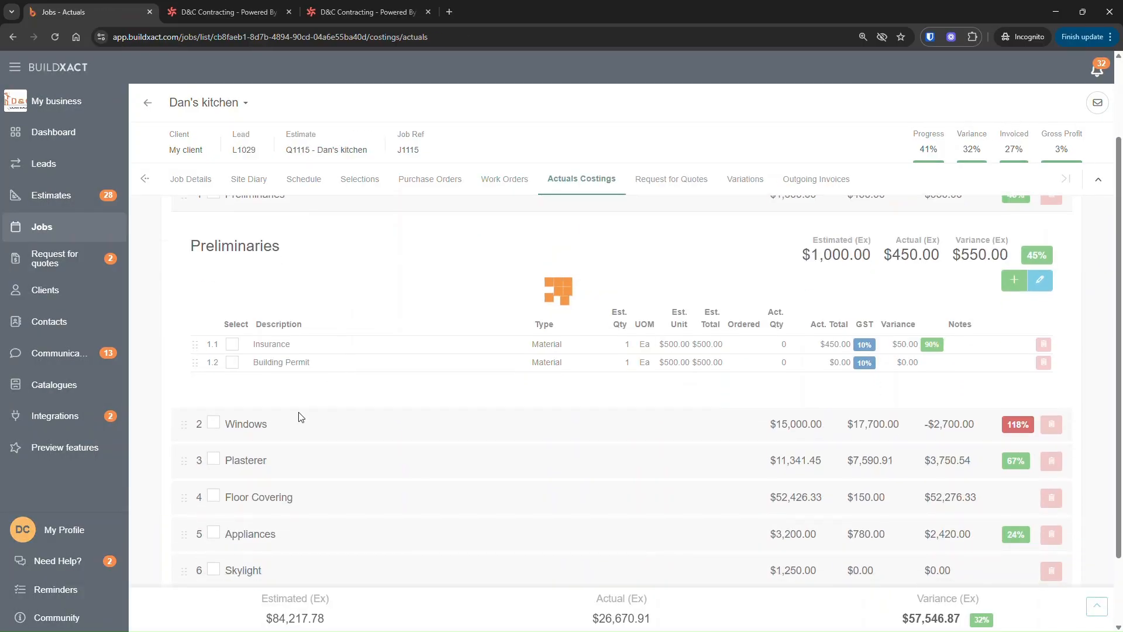
{"action": "left_click", "coordinate": [353, 417]}
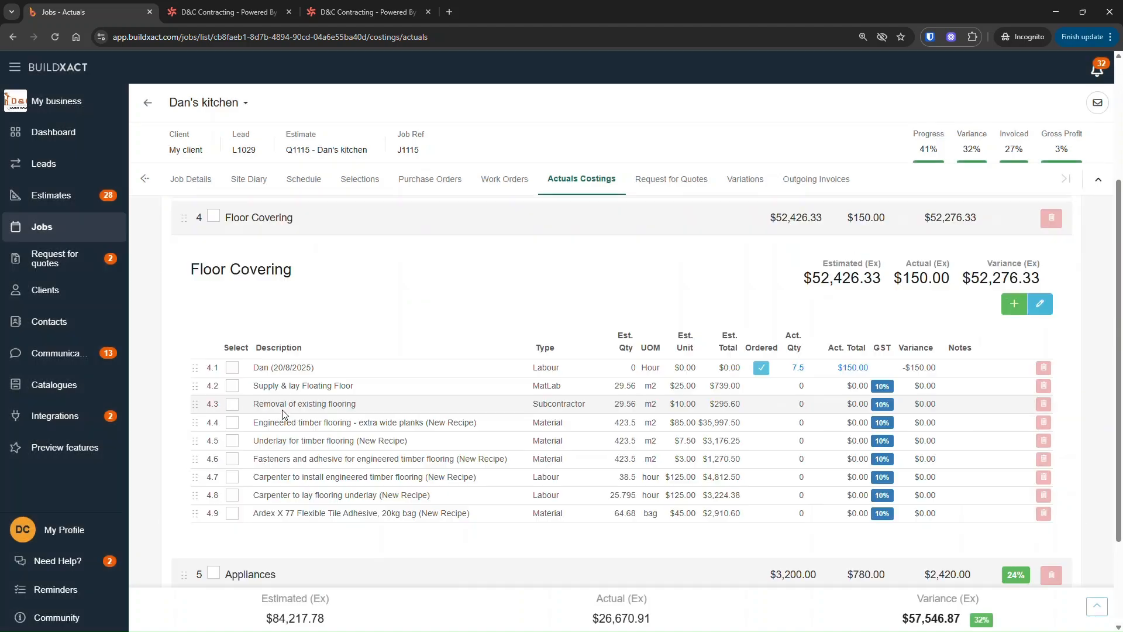
{"action": "left_click_drag", "start_coordinate": [270, 344], "coordinate": [315, 345]}
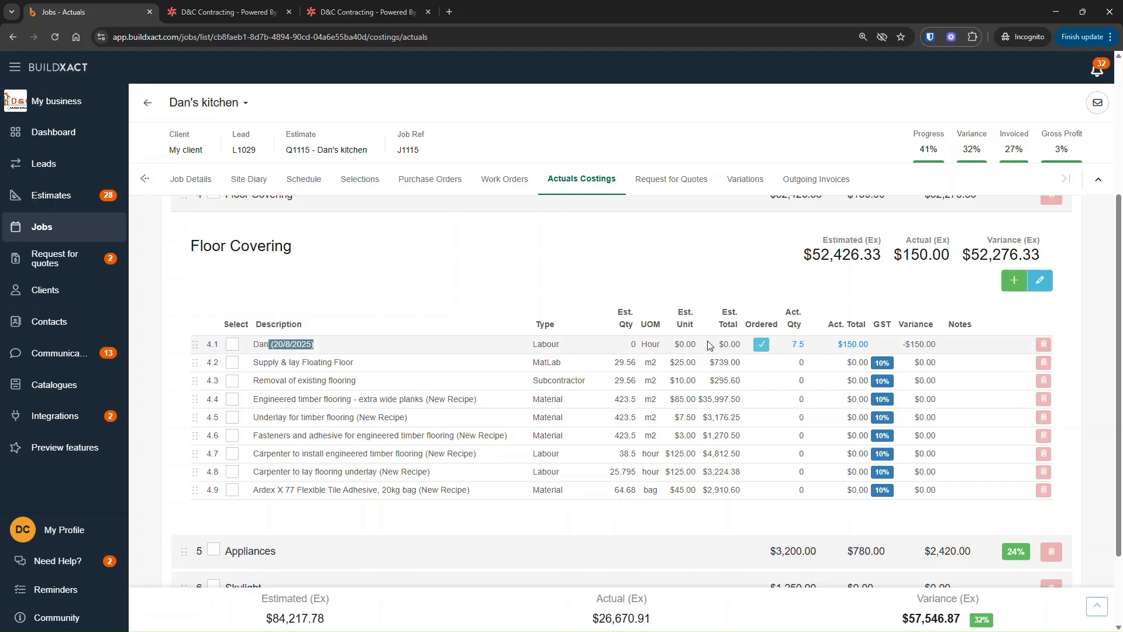
{"action": "left_click", "coordinate": [481, 301]}
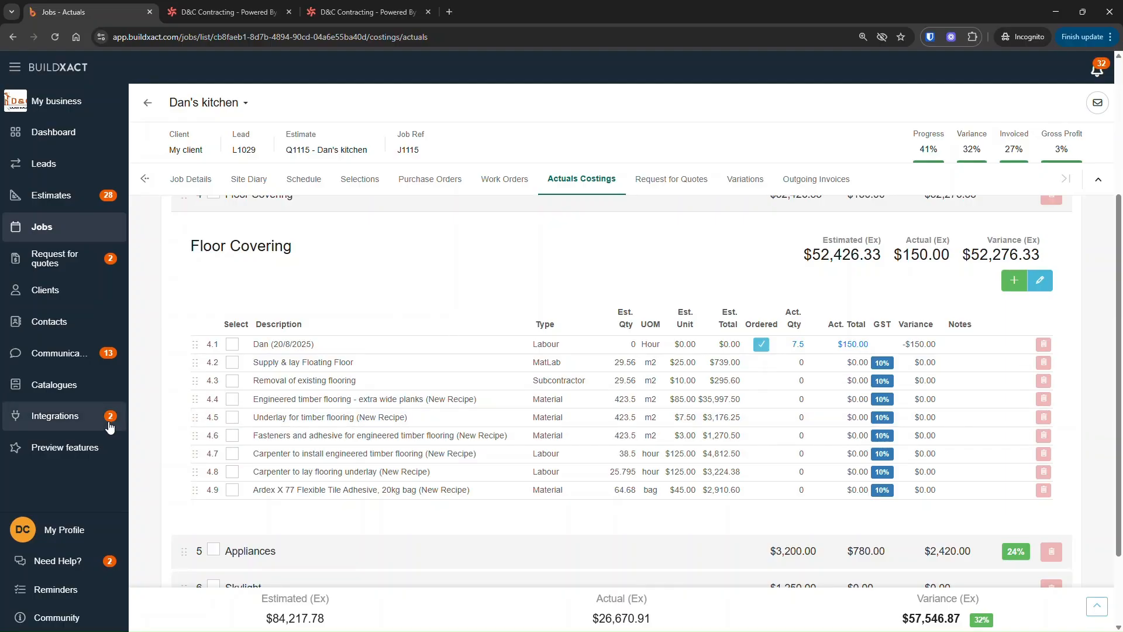
Step: Open the Deputy integration's sync settings and switch the sync method from Basic sync to Advanced sync
{"action": "left_click", "coordinate": [74, 417]}
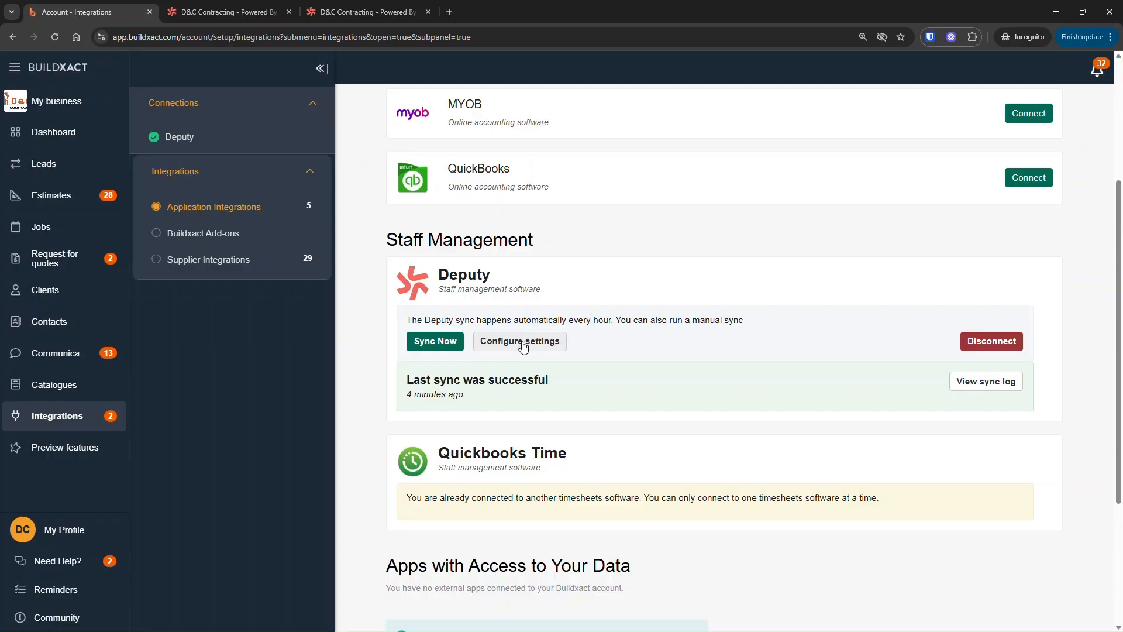
{"action": "left_click", "coordinate": [521, 341]}
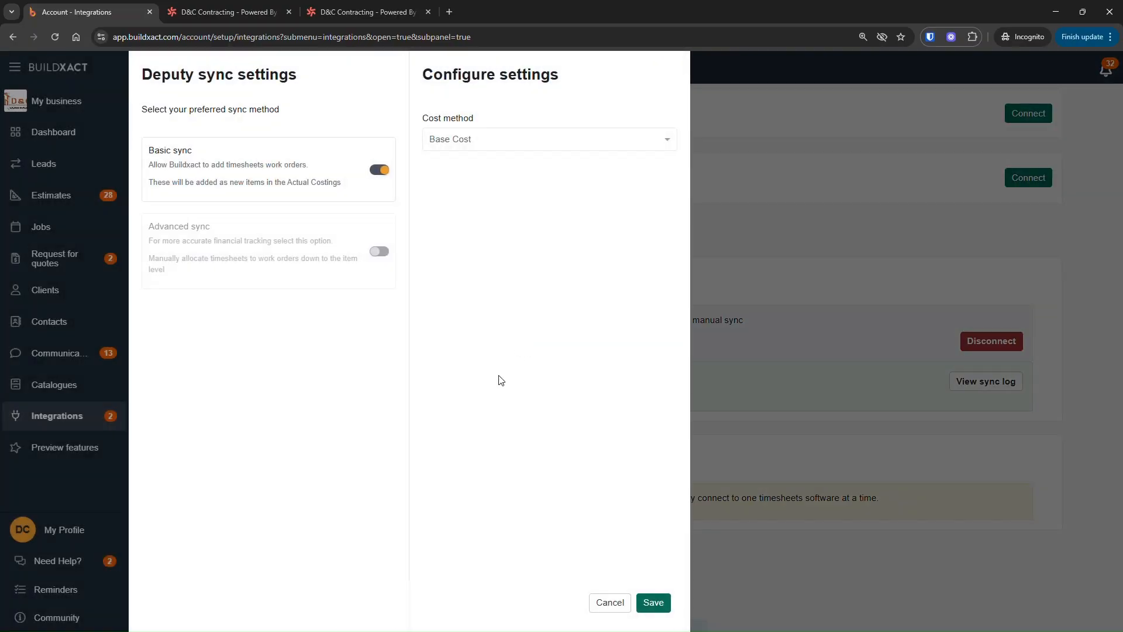
{"action": "left_click", "coordinate": [379, 170]}
{"action": "left_click", "coordinate": [379, 252]}
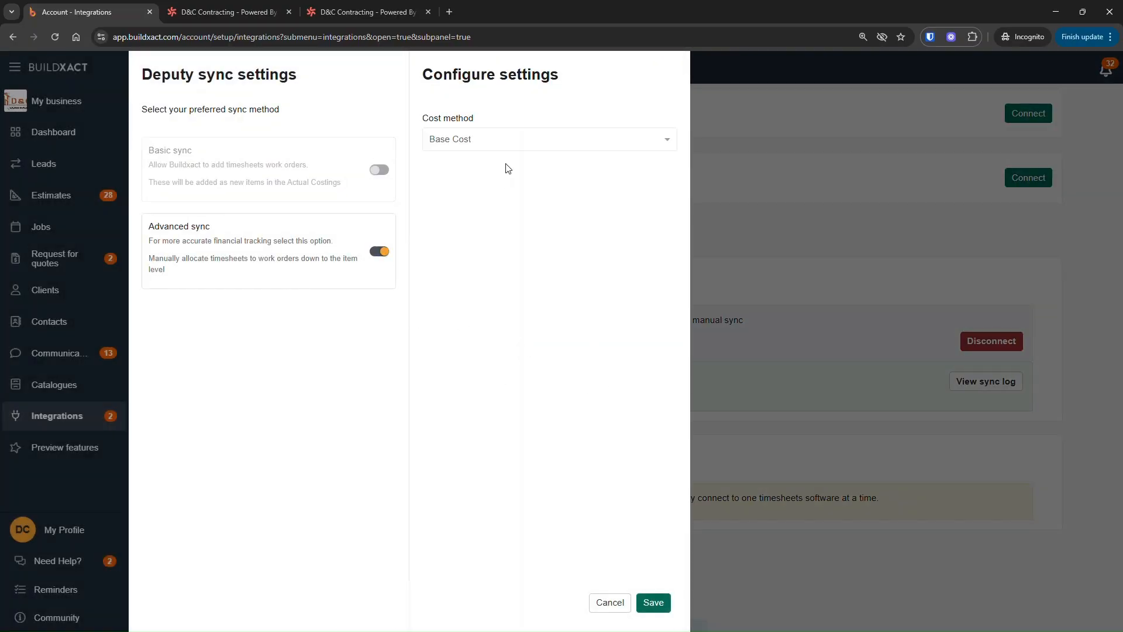
Step: Check the cost method options against the employee's pay rates in Deputy, and save the Buildxact sync settings with Base Cost
{"action": "left_click", "coordinate": [505, 143]}
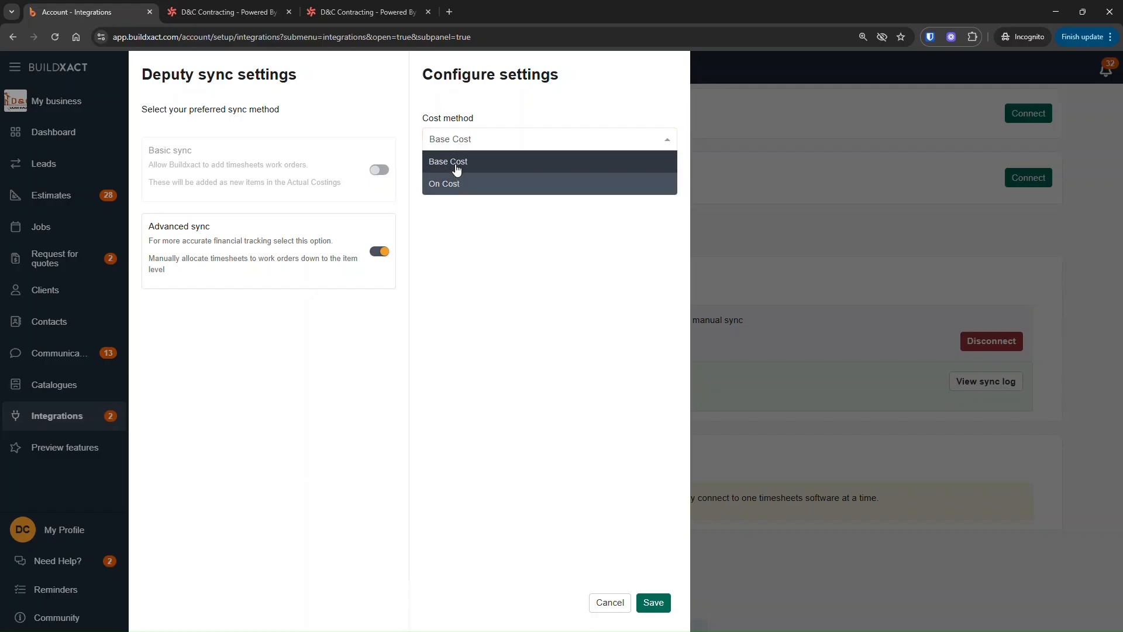
{"action": "left_click", "coordinate": [363, 10]}
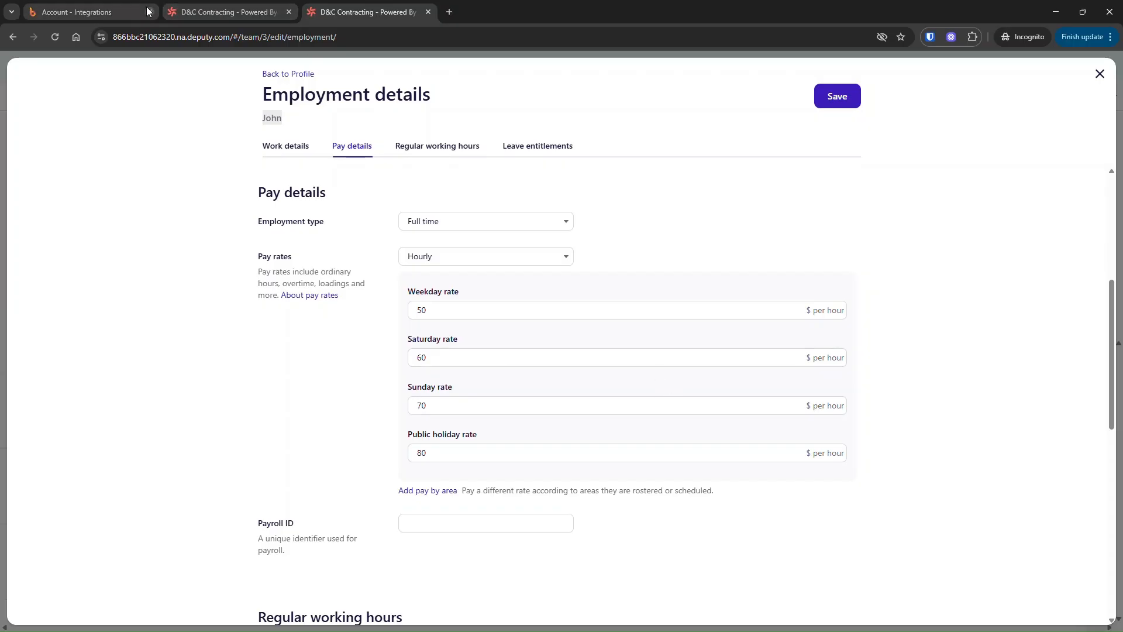
{"action": "left_click", "coordinate": [117, 12]}
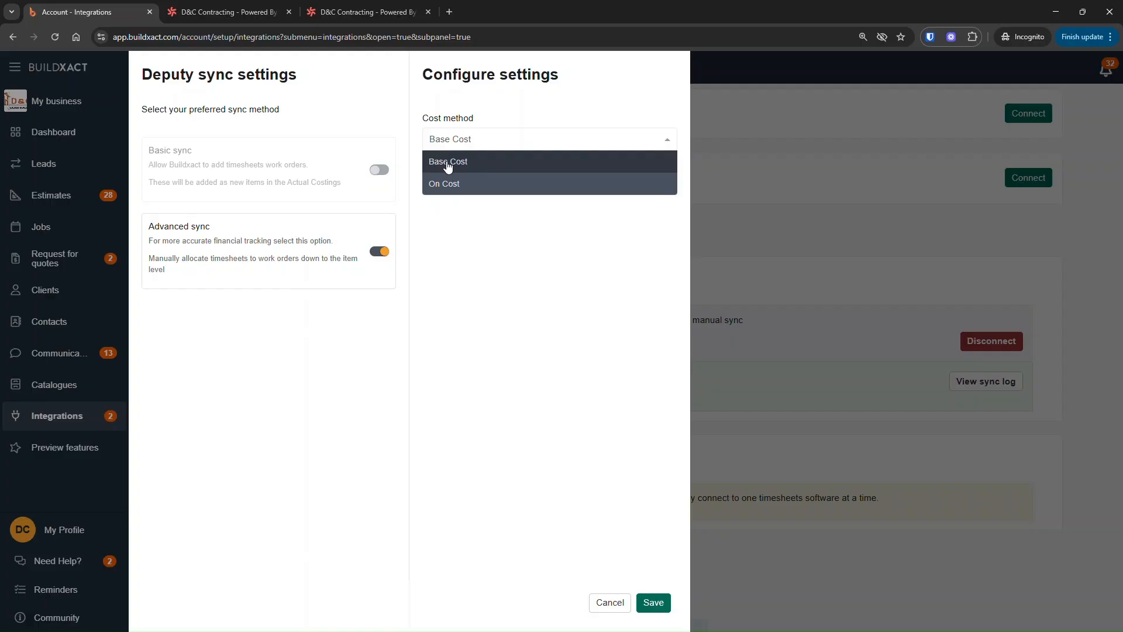
{"action": "left_click", "coordinate": [471, 275]}
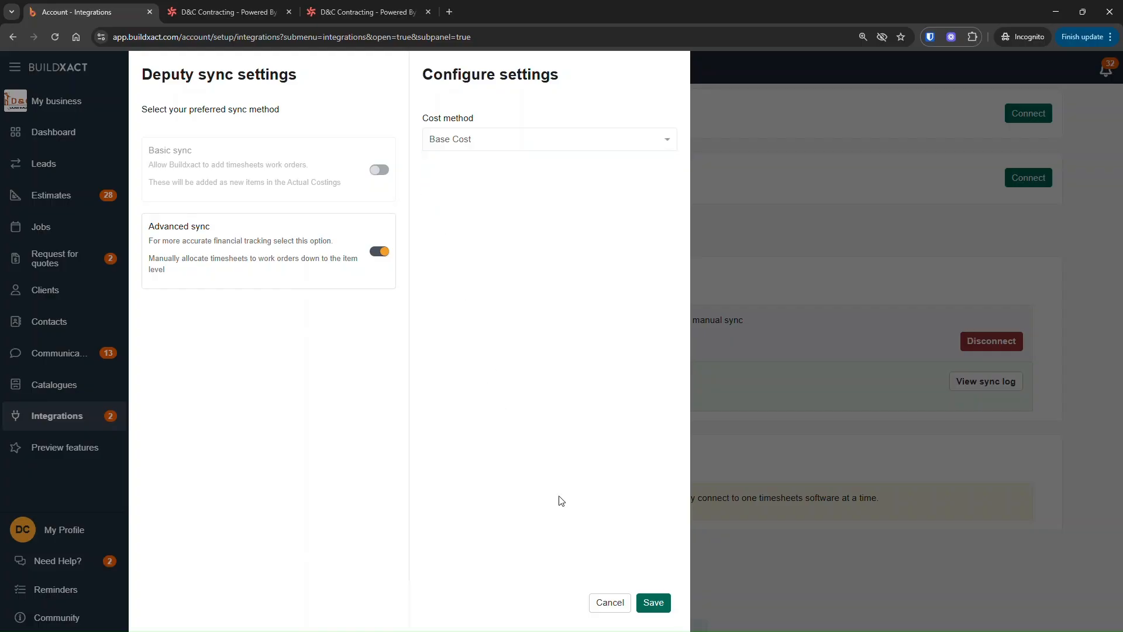
{"action": "left_click", "coordinate": [649, 603]}
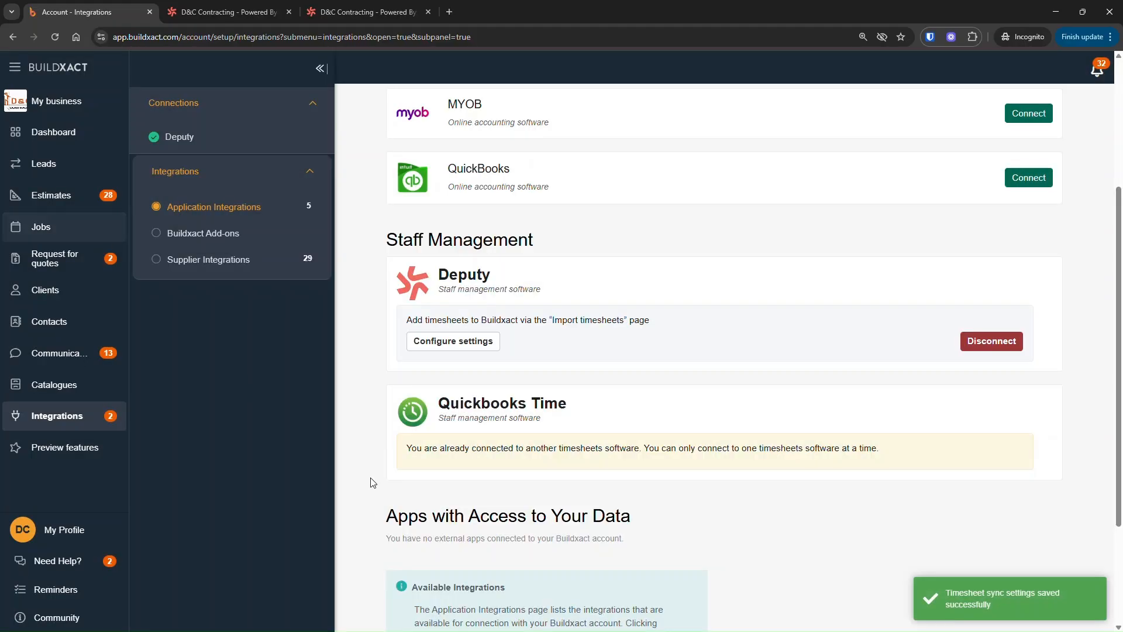
Step: Review the Deputy note about importing timesheets, and open the imported timesheets page for jobs
{"action": "scroll", "coordinate": [460, 466], "scroll_direction": "up", "scroll_amount": 1}
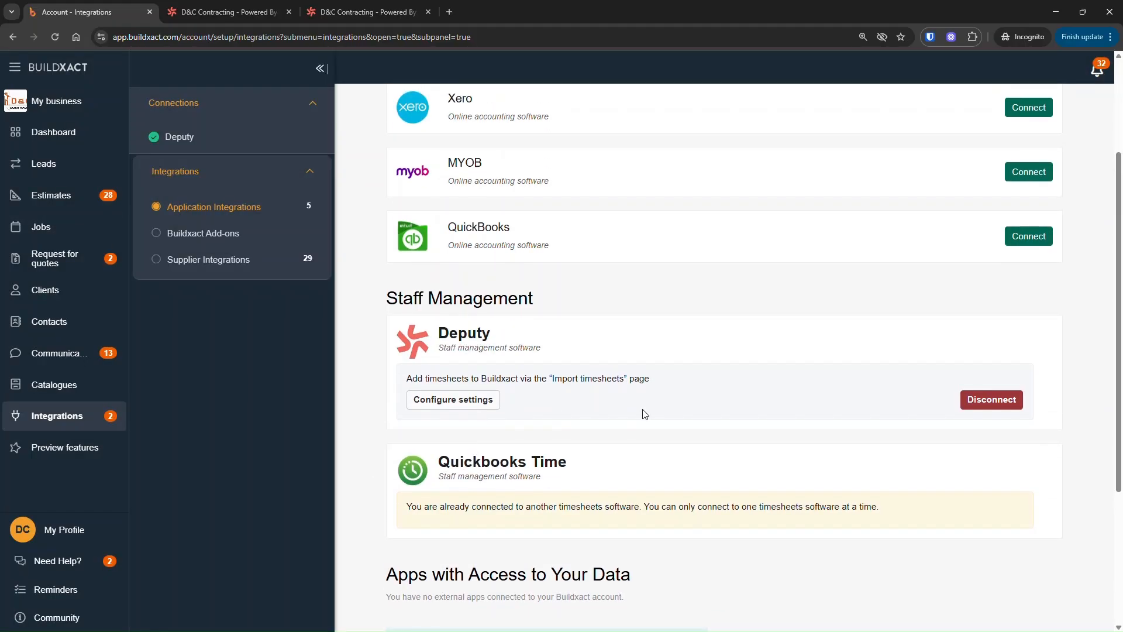
{"action": "left_click_drag", "start_coordinate": [525, 378], "coordinate": [659, 387]}
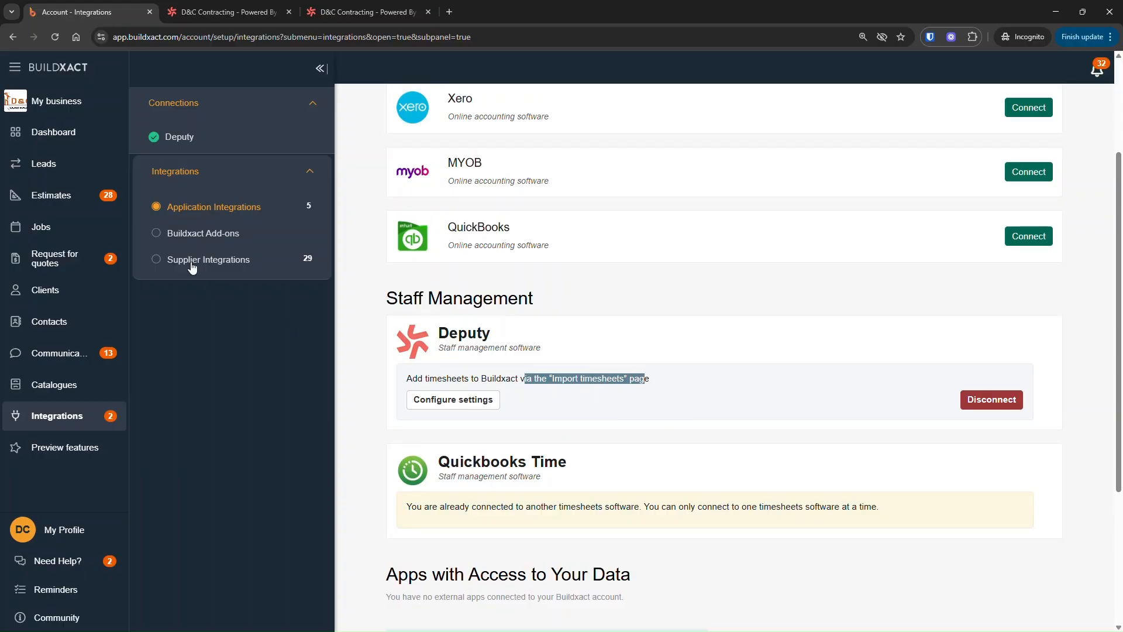
{"action": "left_click", "coordinate": [84, 224]}
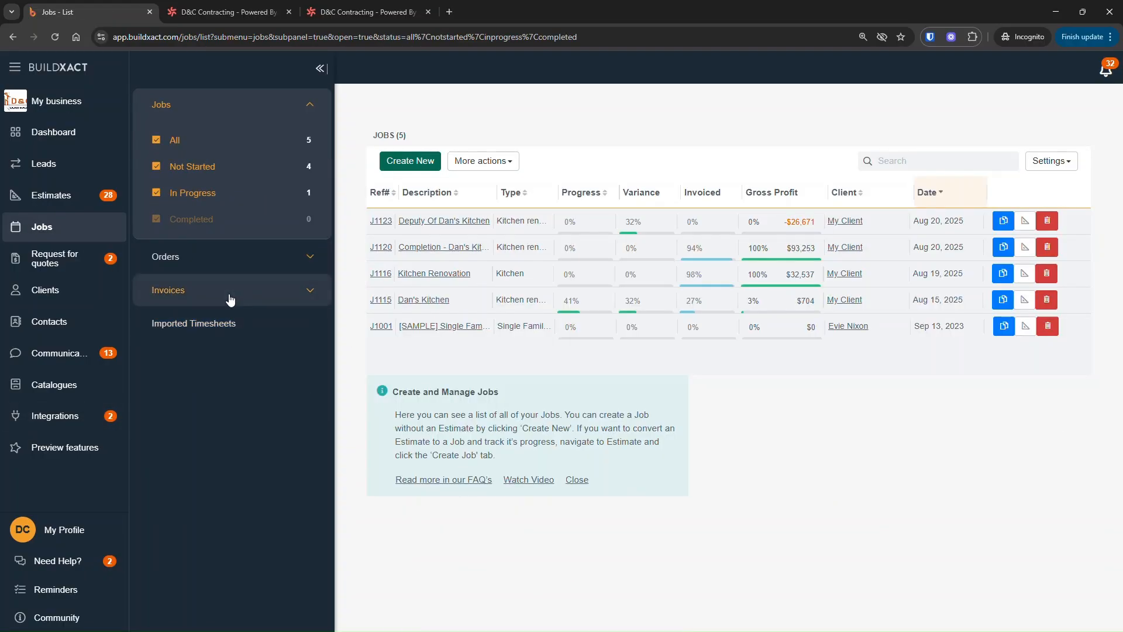
{"action": "left_click", "coordinate": [220, 331]}
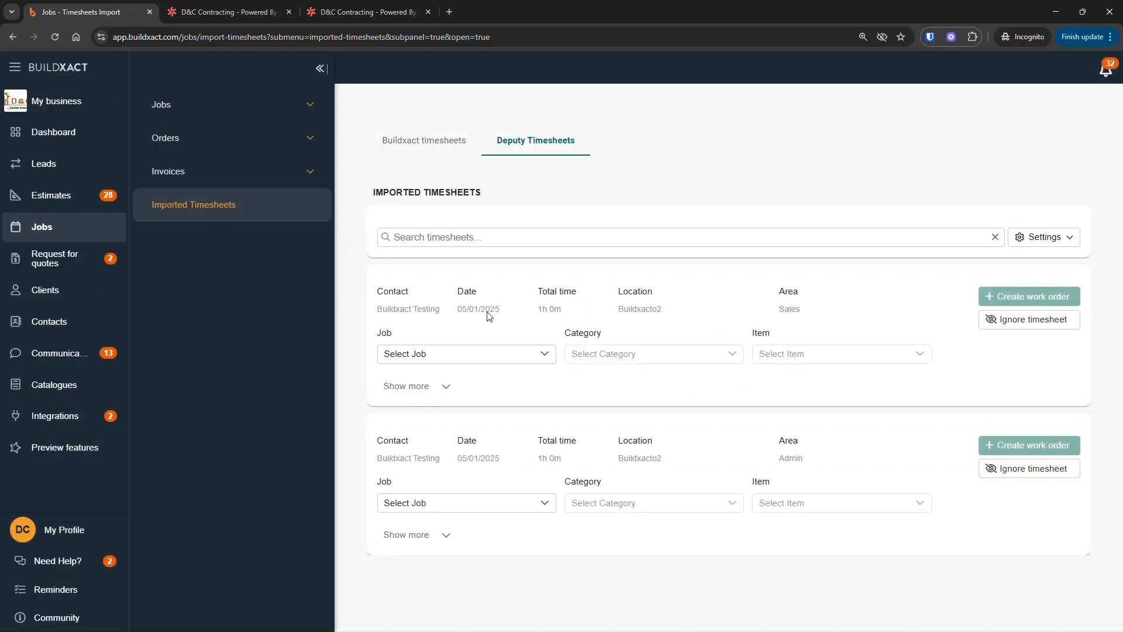
Step: View the jobs available for allocating the Sales area timesheet without choosing one
{"action": "left_click", "coordinate": [471, 358]}
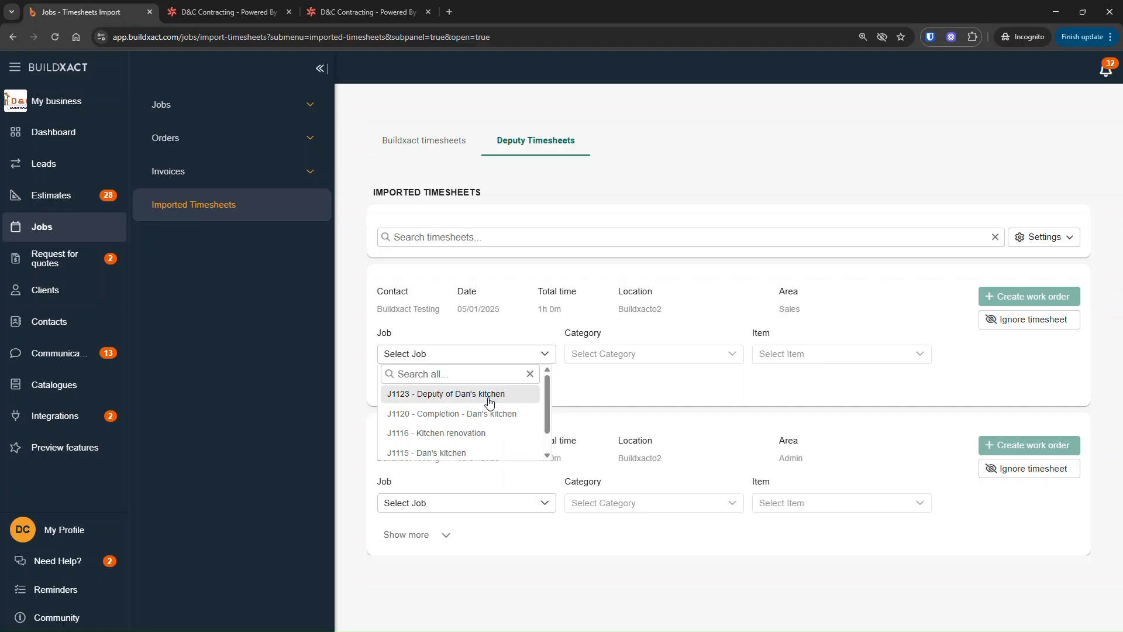
{"action": "left_click", "coordinate": [614, 389]}
{"action": "left_click", "coordinate": [495, 358]}
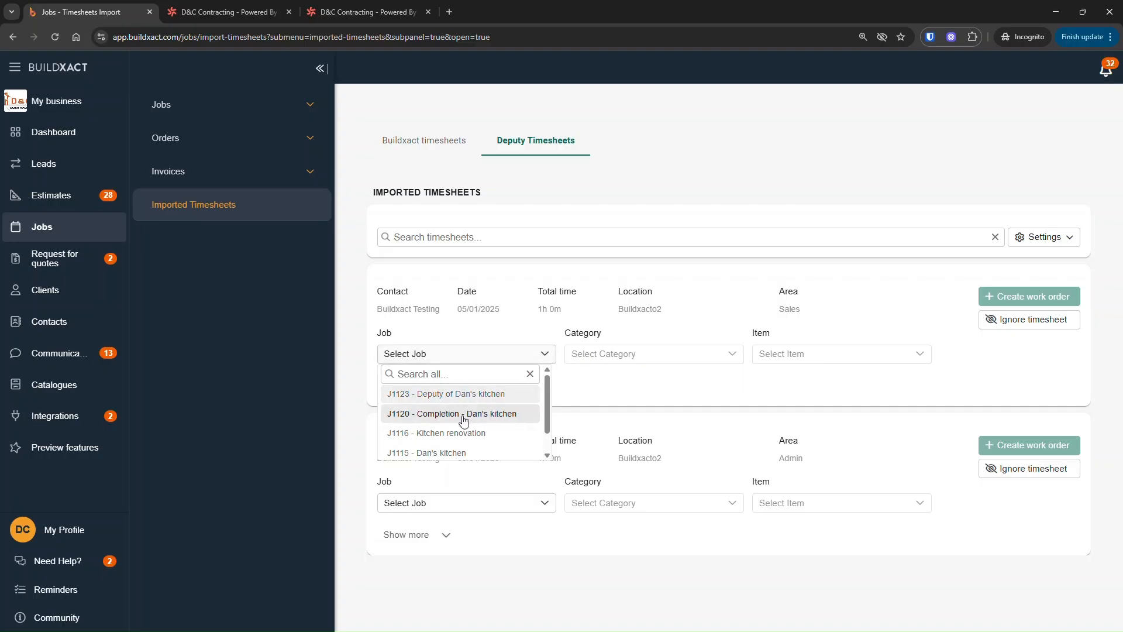
{"action": "left_click", "coordinate": [653, 396]}
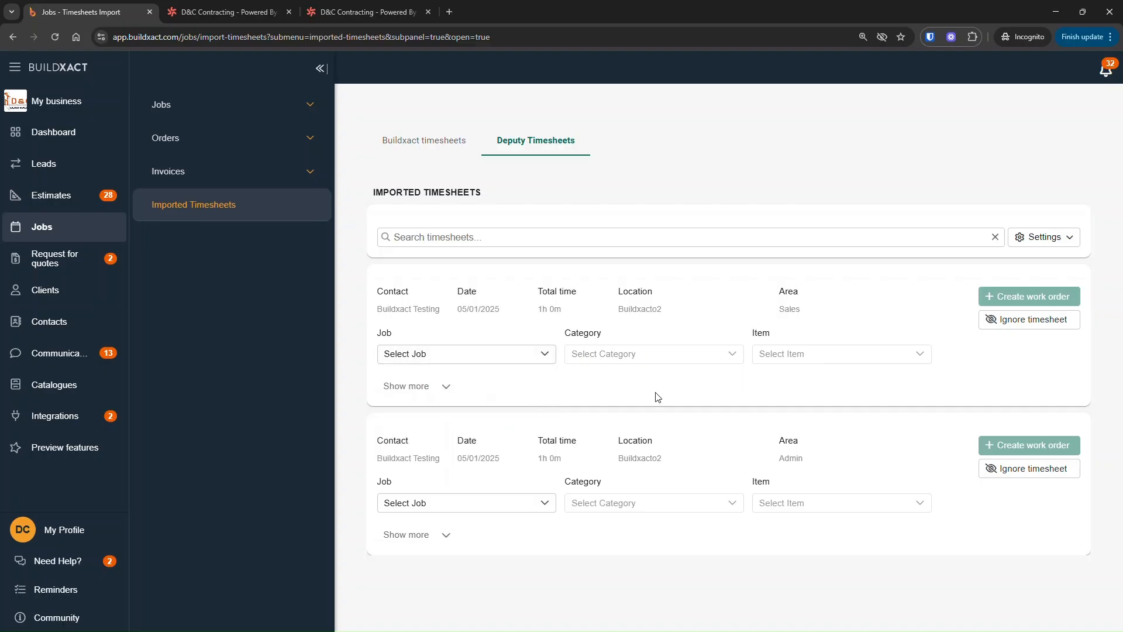
Step: Review the mapping of jobs to Deputy locations and categories to areas in Manage Locations & Areas, and close it
{"action": "left_click", "coordinate": [1063, 239]}
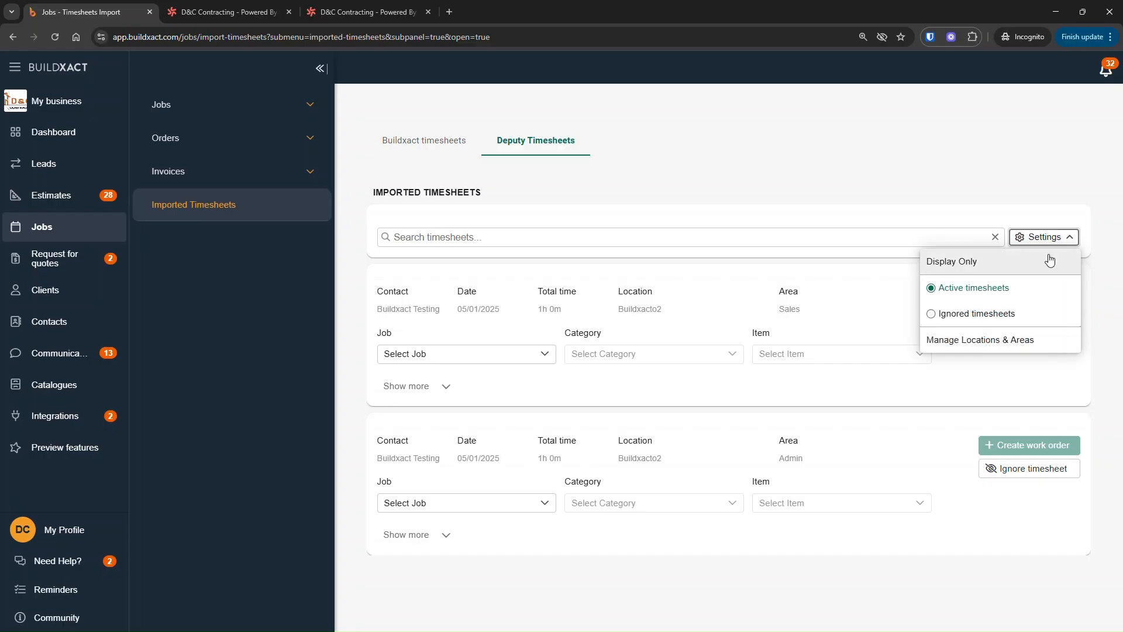
{"action": "left_click", "coordinate": [974, 345]}
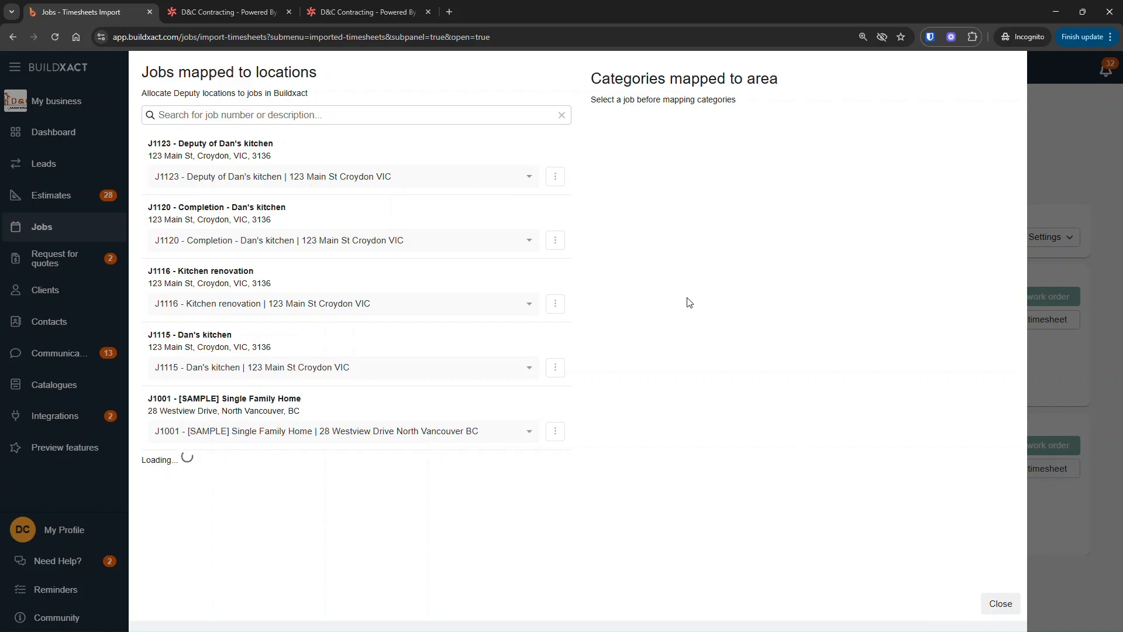
{"action": "left_click", "coordinate": [1001, 604]}
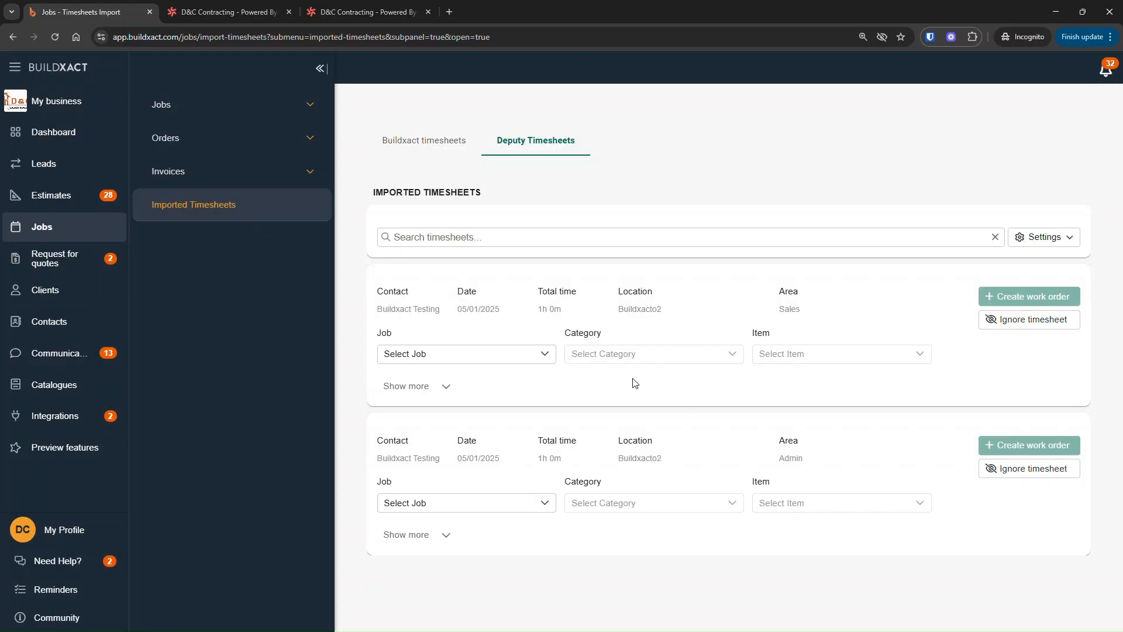
Step: Allocate the Sales area timesheet to job J1115 - Dan's kitchen and the Windows category, and view that category's items
{"action": "left_click", "coordinate": [474, 354]}
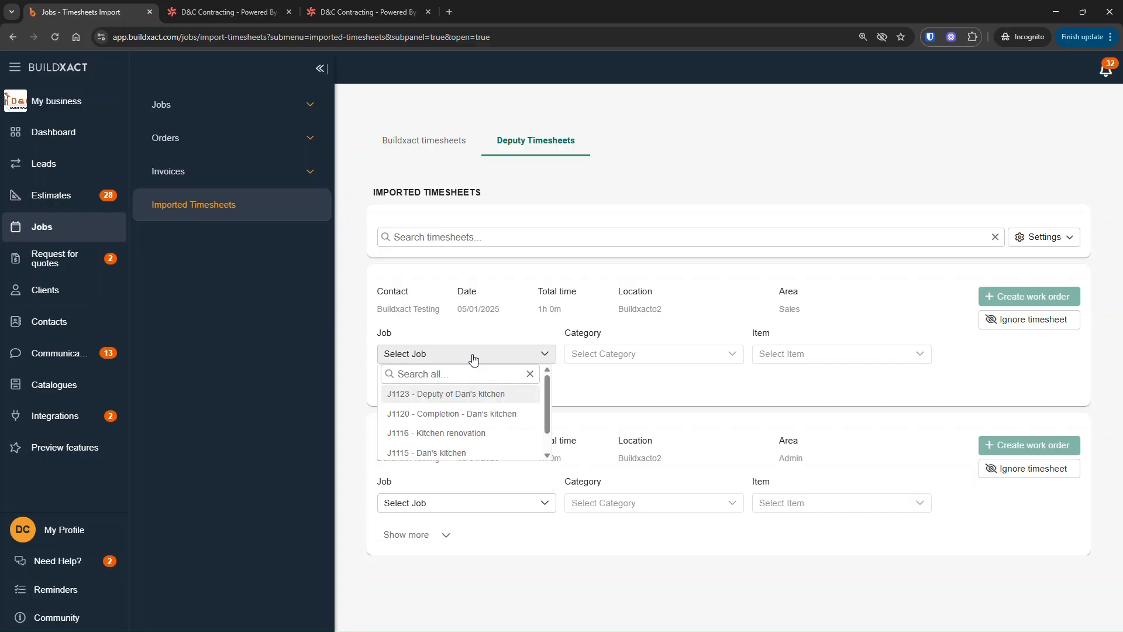
{"action": "left_click", "coordinate": [473, 454]}
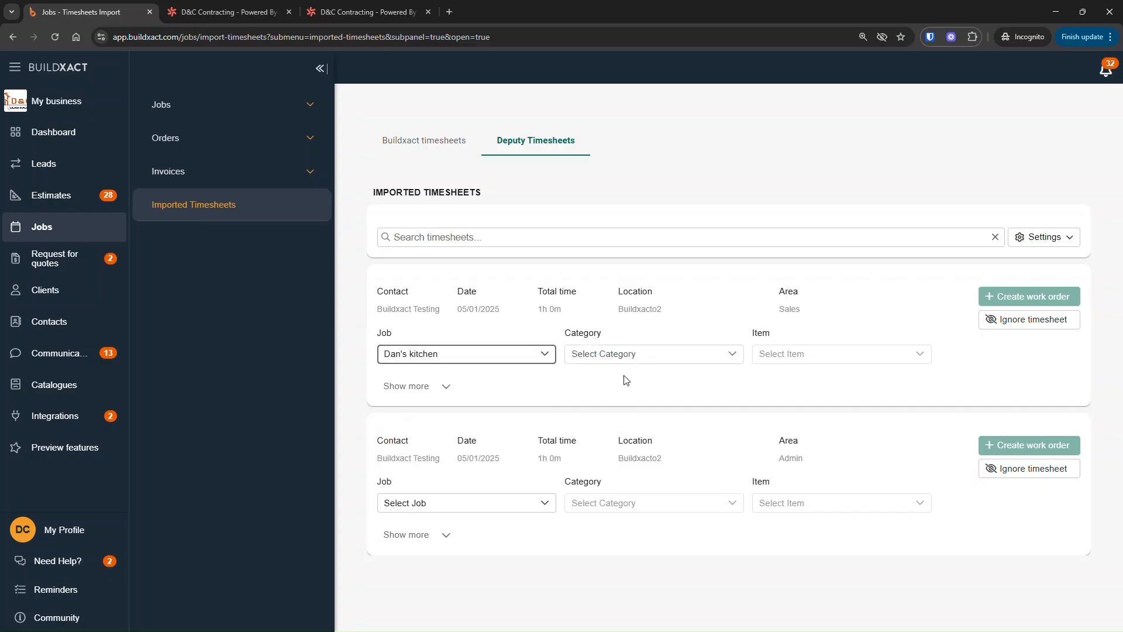
{"action": "left_click", "coordinate": [626, 355]}
{"action": "left_click", "coordinate": [636, 420]}
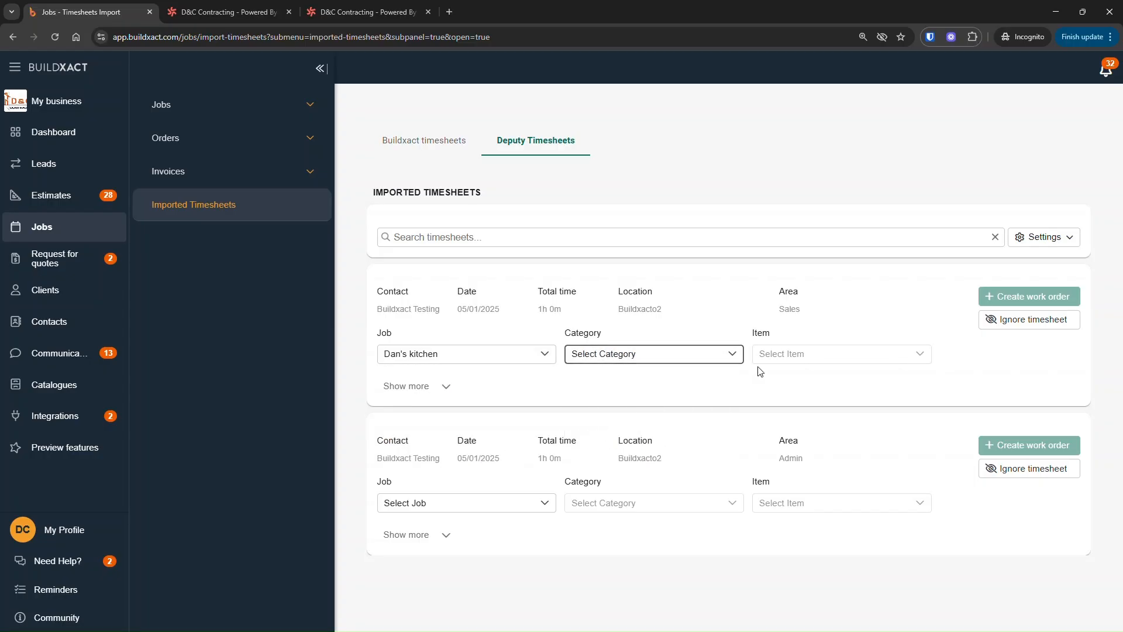
{"action": "left_click", "coordinate": [822, 354]}
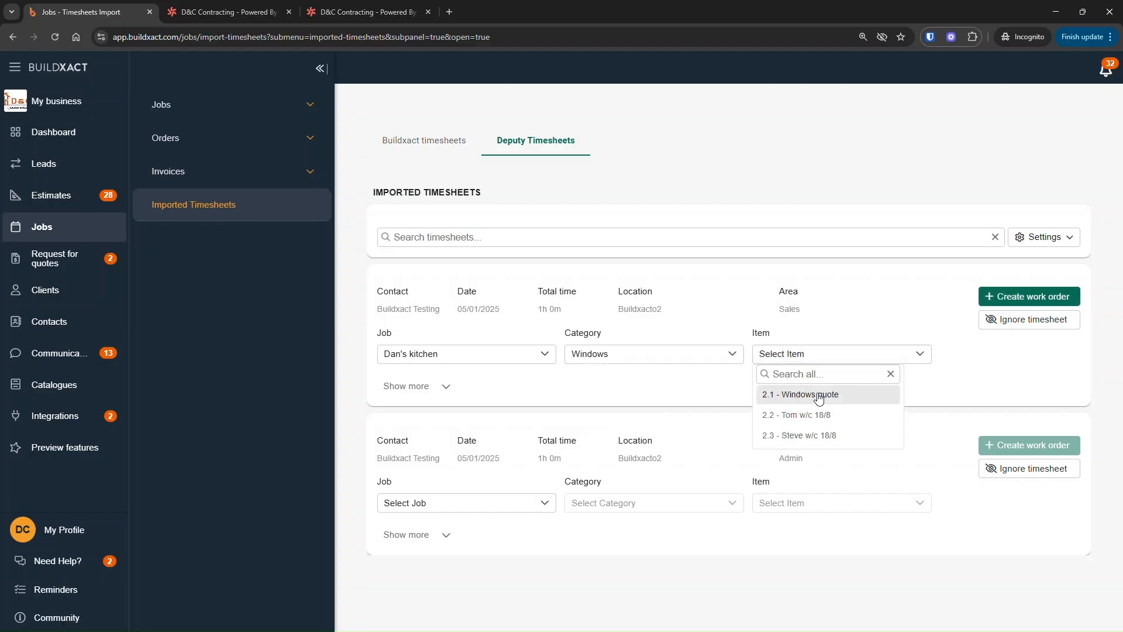
Step: Change the timesheet's category to 4 - Floor Covering and select item 4.8 - Carpenter to lay flooring underlay
{"action": "left_click", "coordinate": [712, 359]}
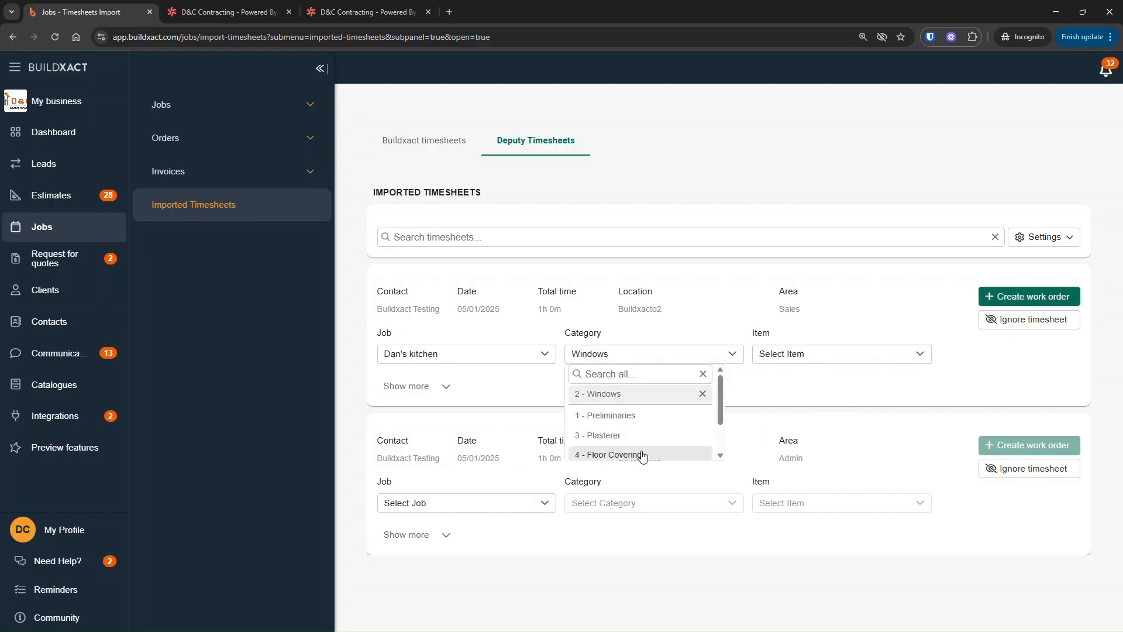
{"action": "left_click", "coordinate": [729, 391]}
{"action": "left_click", "coordinate": [807, 355]}
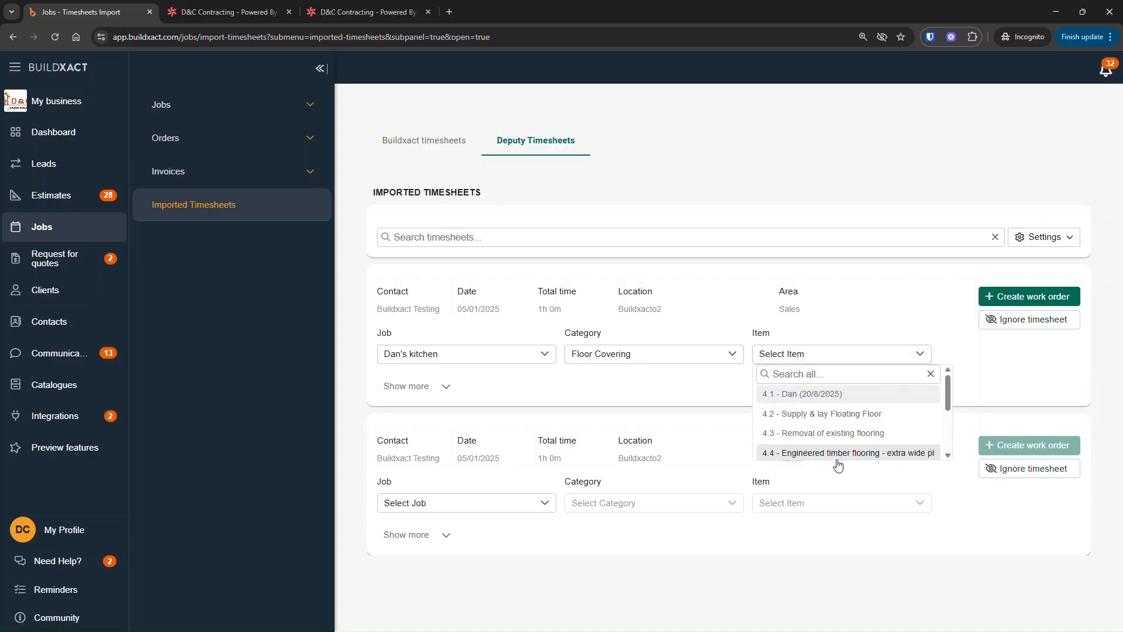
{"action": "scroll", "coordinate": [860, 433], "scroll_direction": "down", "scroll_amount": 3}
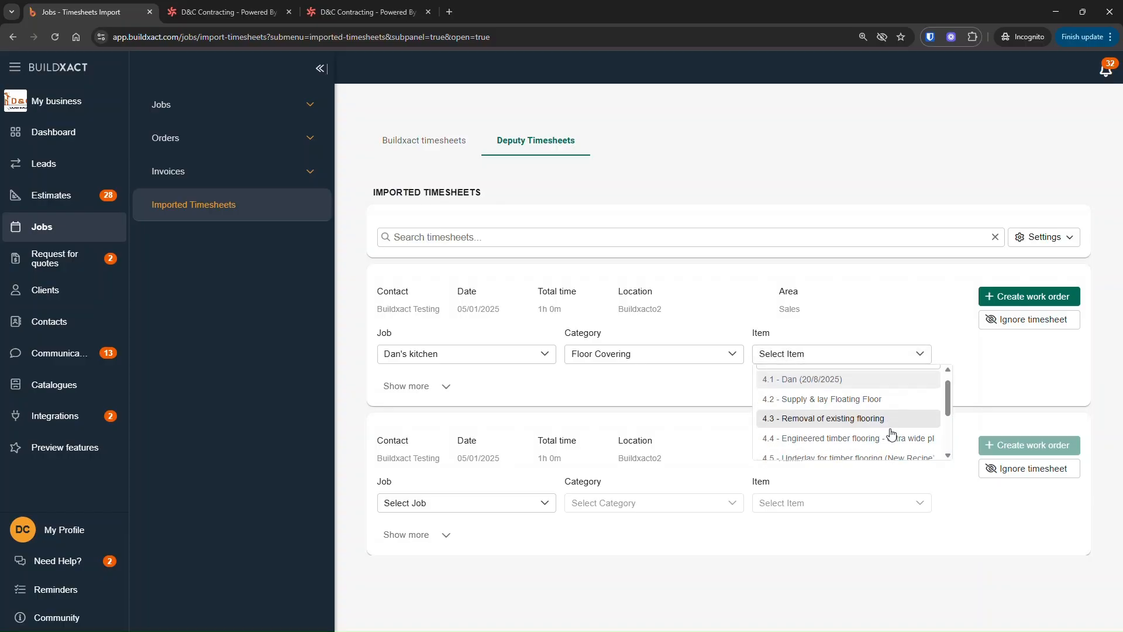
{"action": "scroll", "coordinate": [852, 449], "scroll_direction": "down", "scroll_amount": 2}
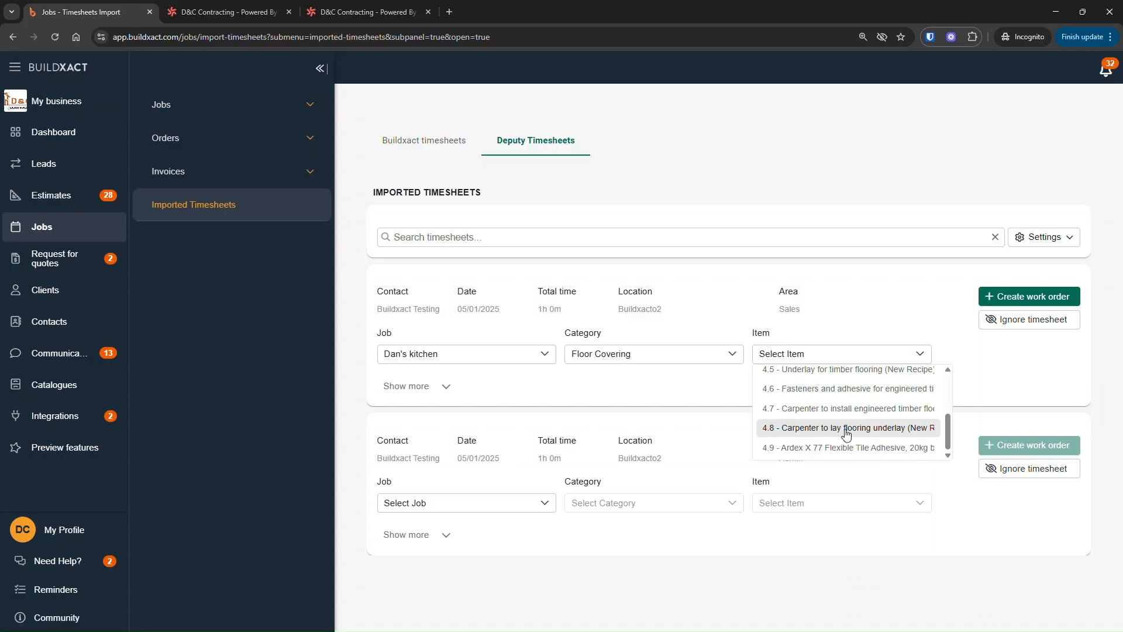
{"action": "left_click", "coordinate": [846, 433]}
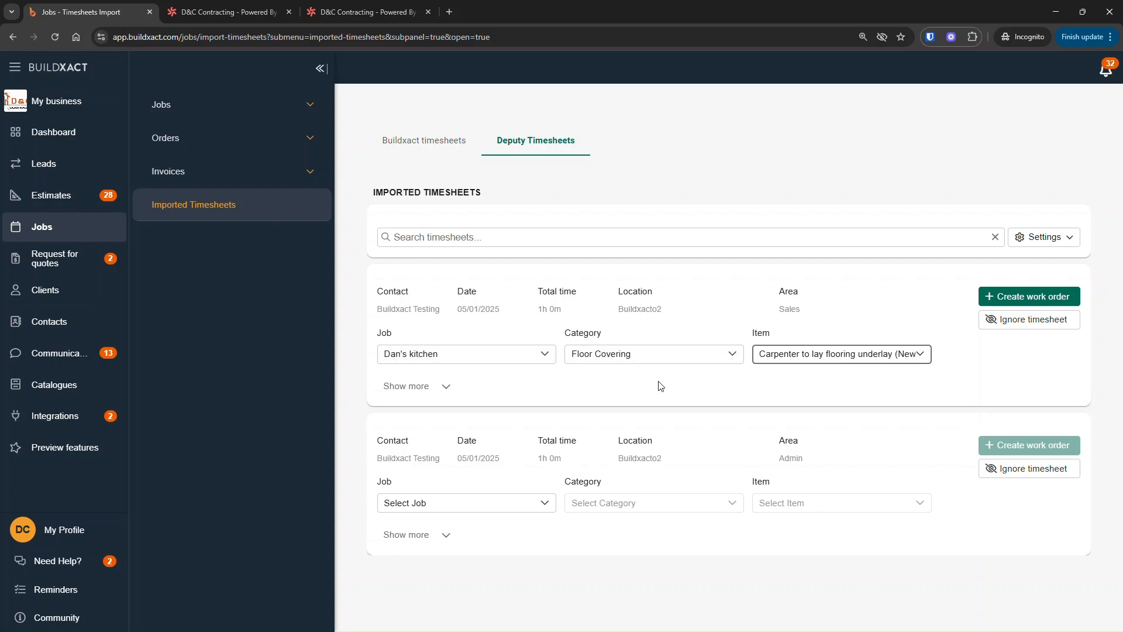
Step: Clear the selected item from the Sales area timesheet, keeping only its job and category allocation
{"action": "left_click_drag", "start_coordinate": [758, 334], "coordinate": [799, 355]}
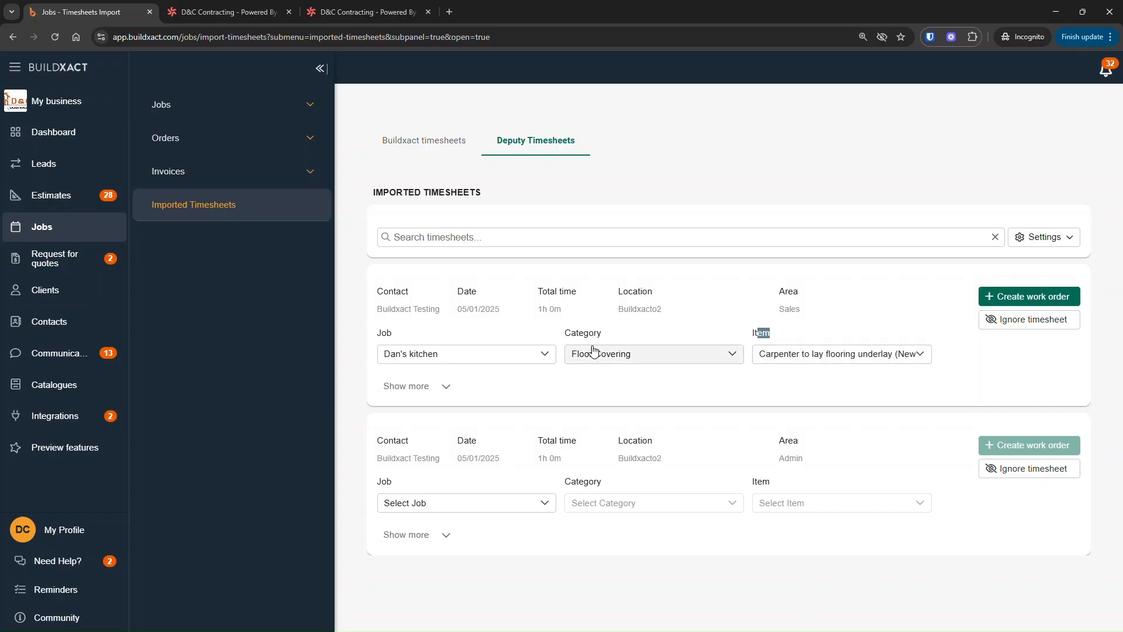
{"action": "left_click", "coordinate": [883, 358]}
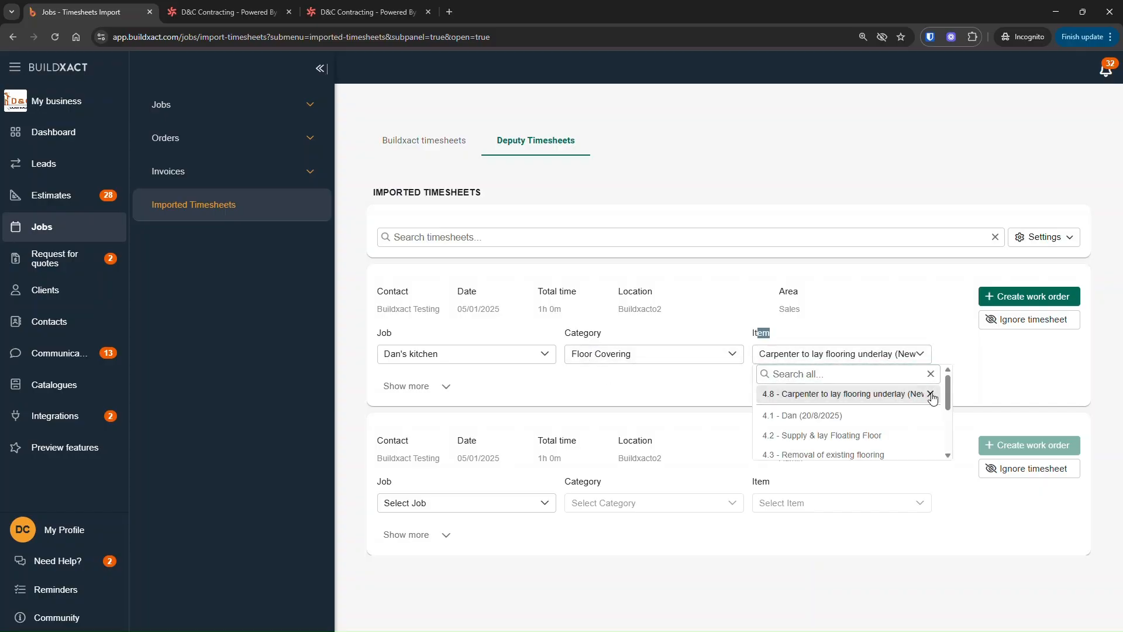
{"action": "left_click", "coordinate": [931, 393]}
{"action": "left_click", "coordinate": [814, 386]}
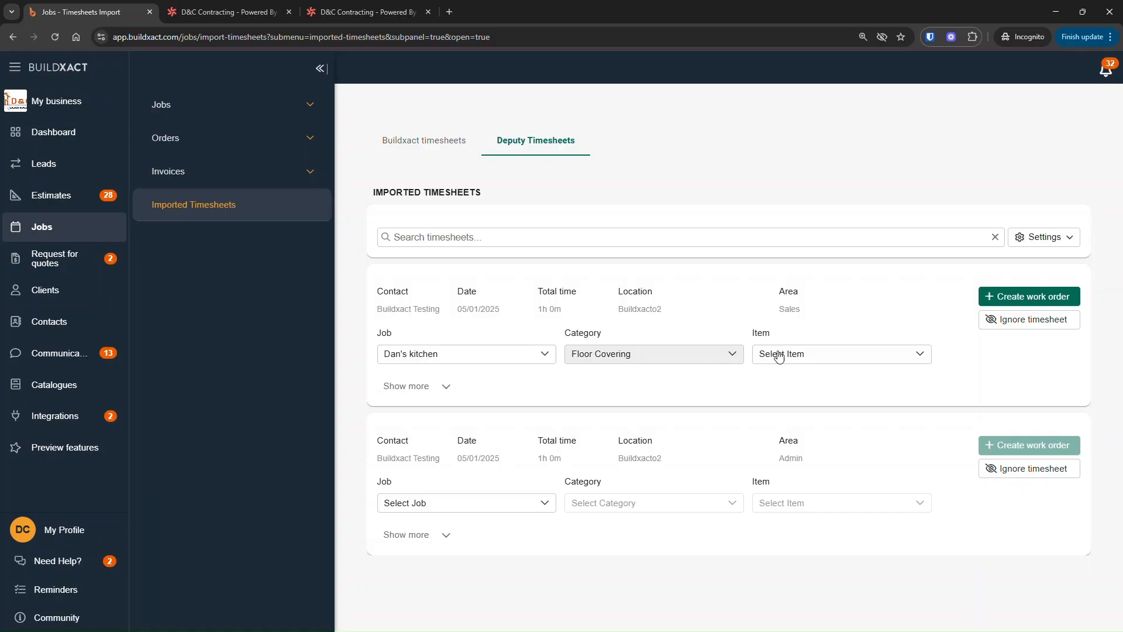
Step: Expand the Sales area timesheet's cost and notes, and create a work order from it without choosing an item
{"action": "left_click", "coordinate": [827, 364]}
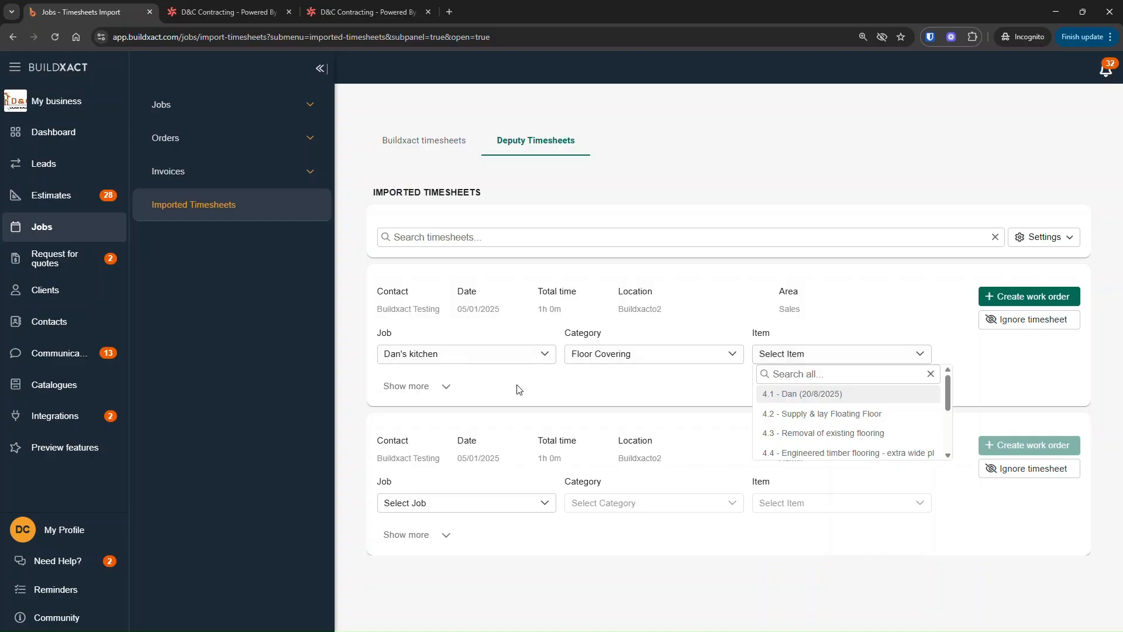
{"action": "left_click", "coordinate": [447, 386]}
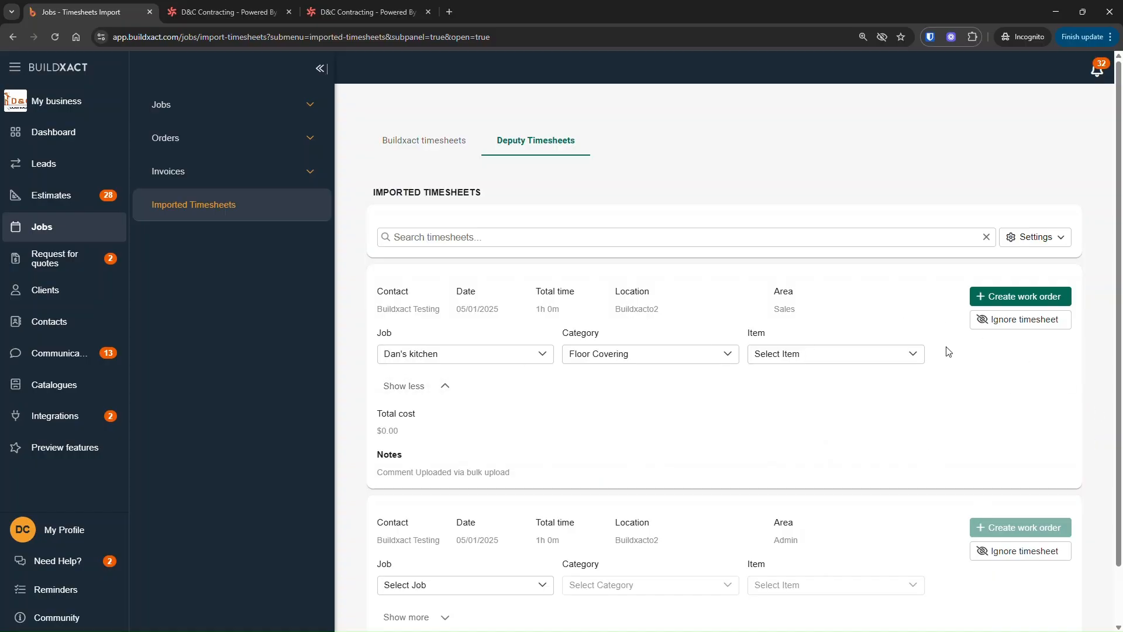
{"action": "left_click", "coordinate": [1033, 301]}
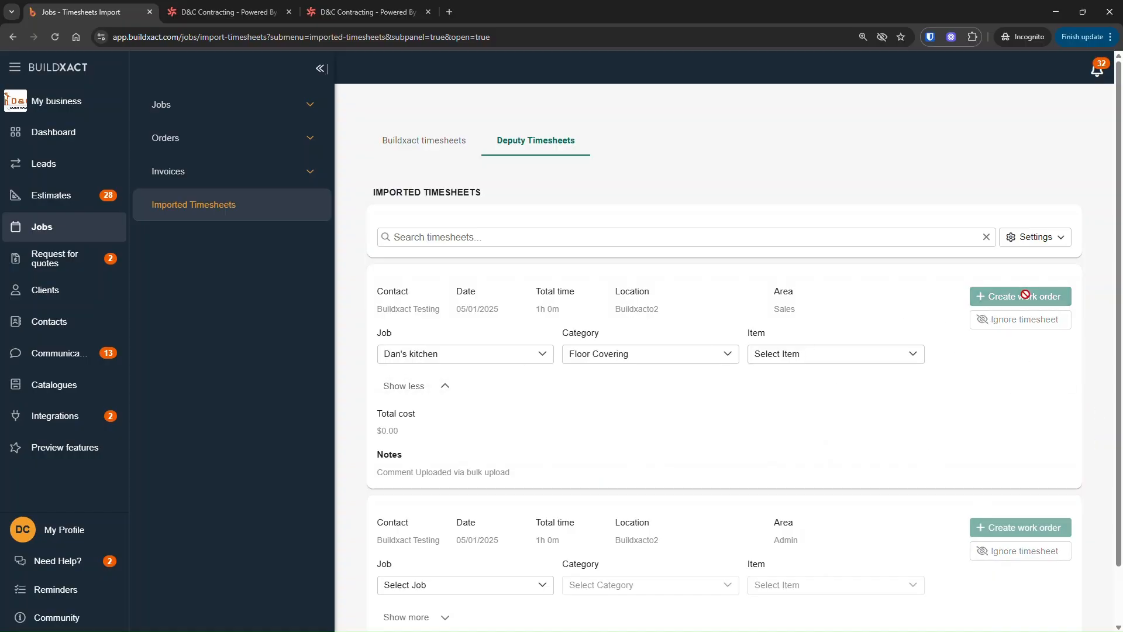